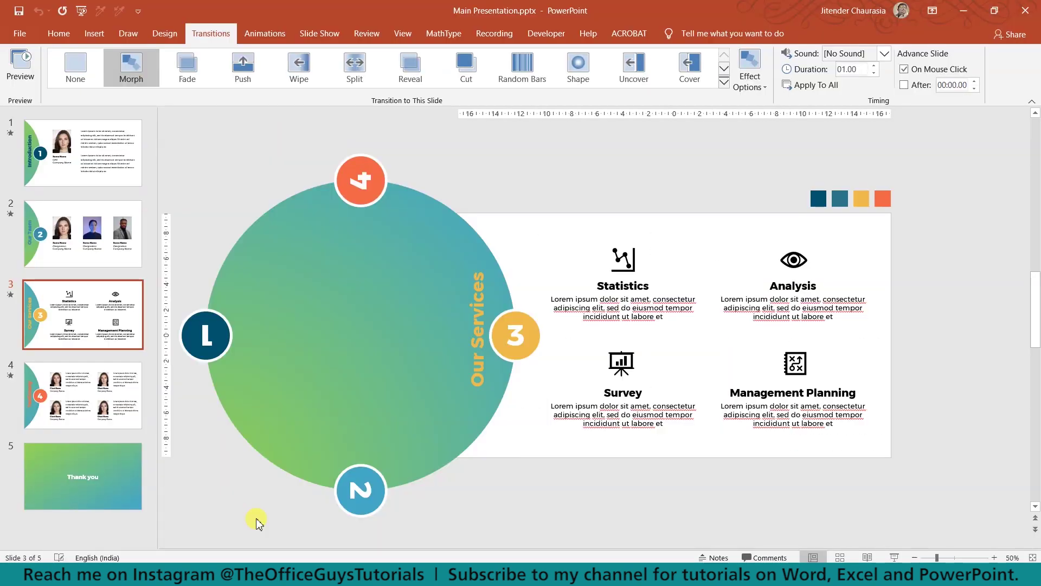
- Create a new presentation, switch its slide to the Blank layout, and draw a large circle
key("ctrl+n")
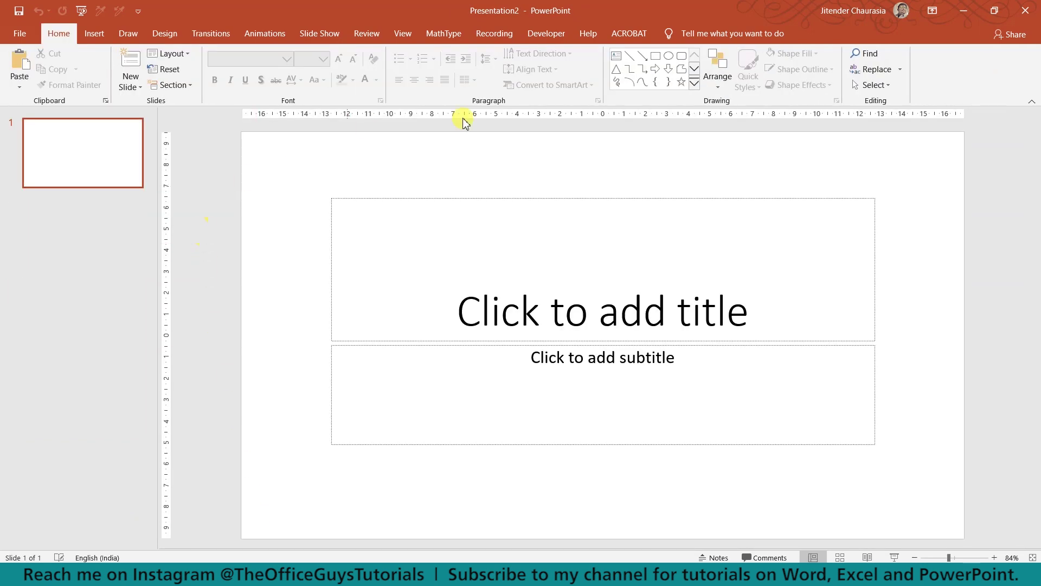
right_click(61, 142)
mouse_move(161, 292)
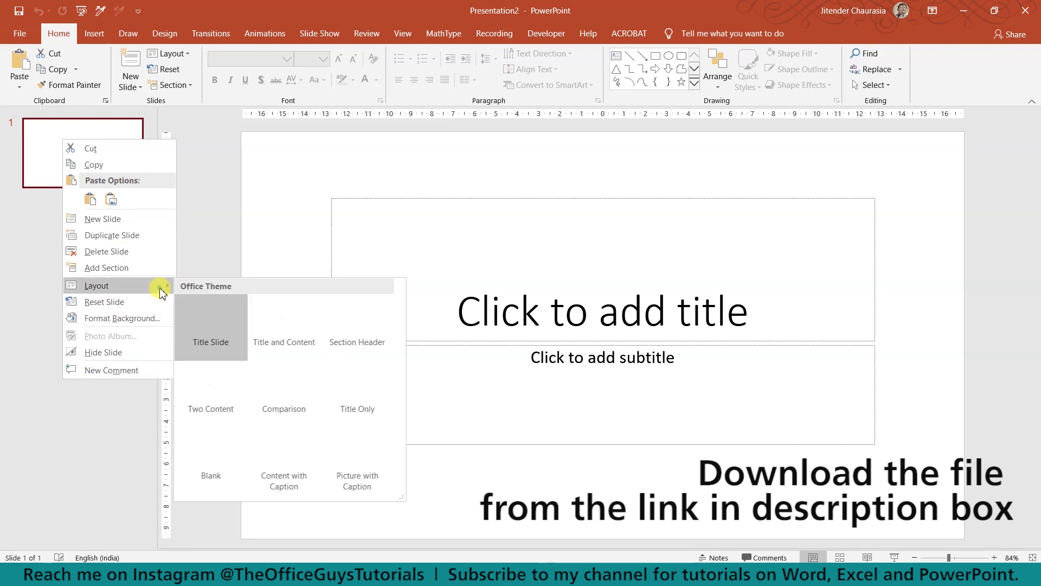
left_click(227, 437)
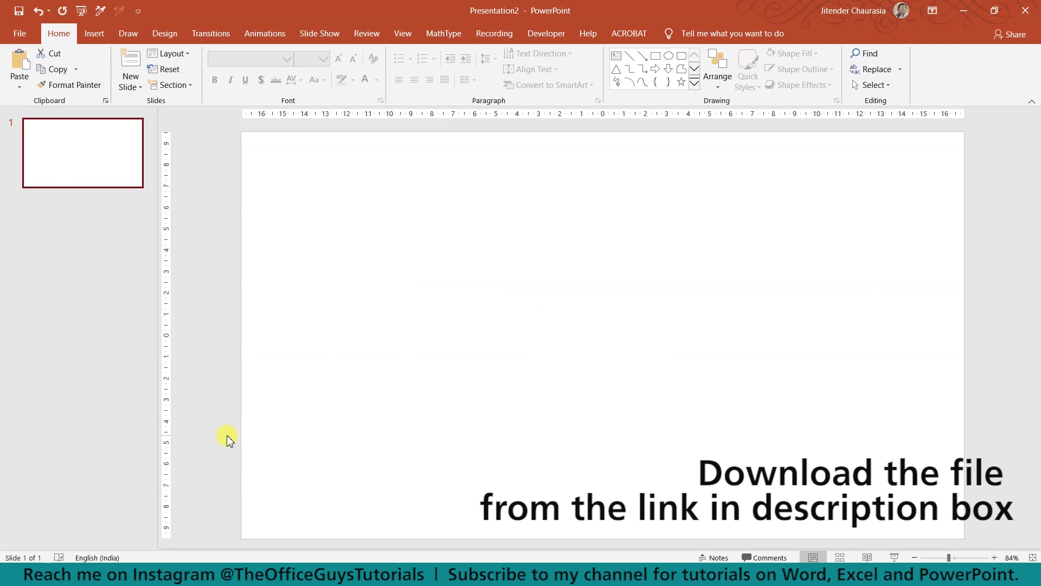
left_click(669, 57)
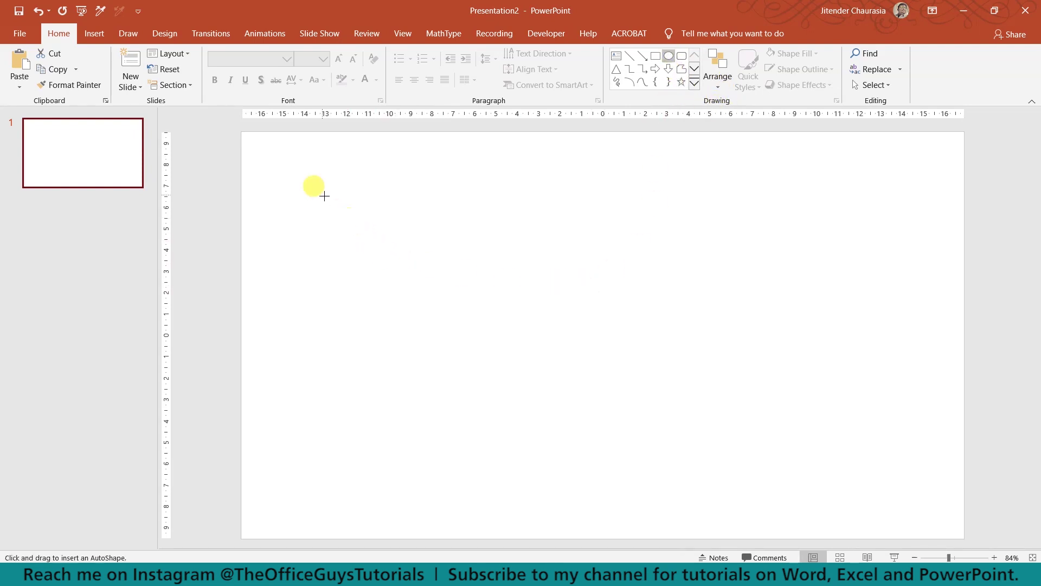
left_click_drag(323, 193, 638, 453)
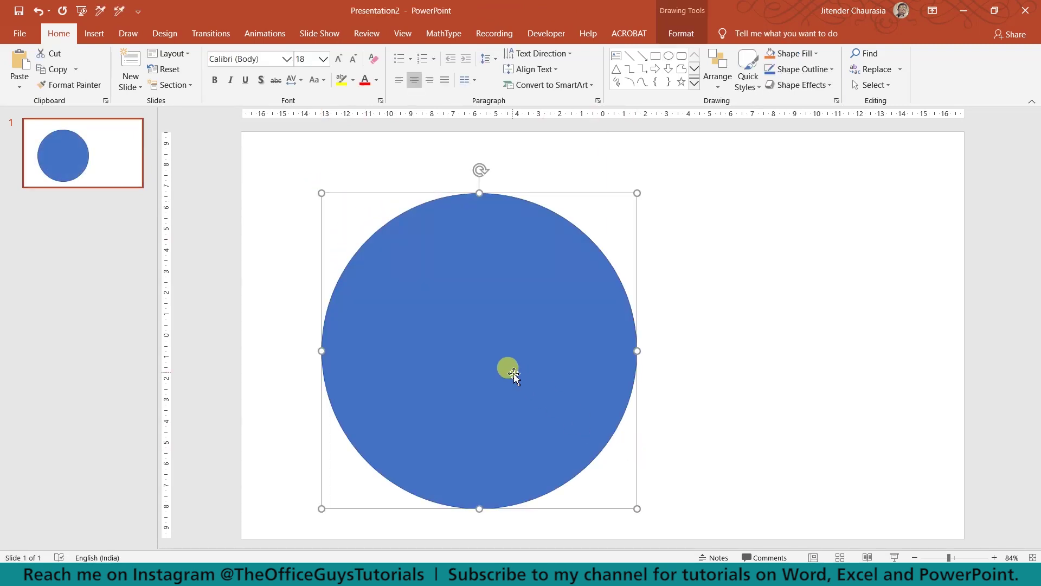
- Resize the circle to 24 cm by 24 cm
left_click(680, 33)
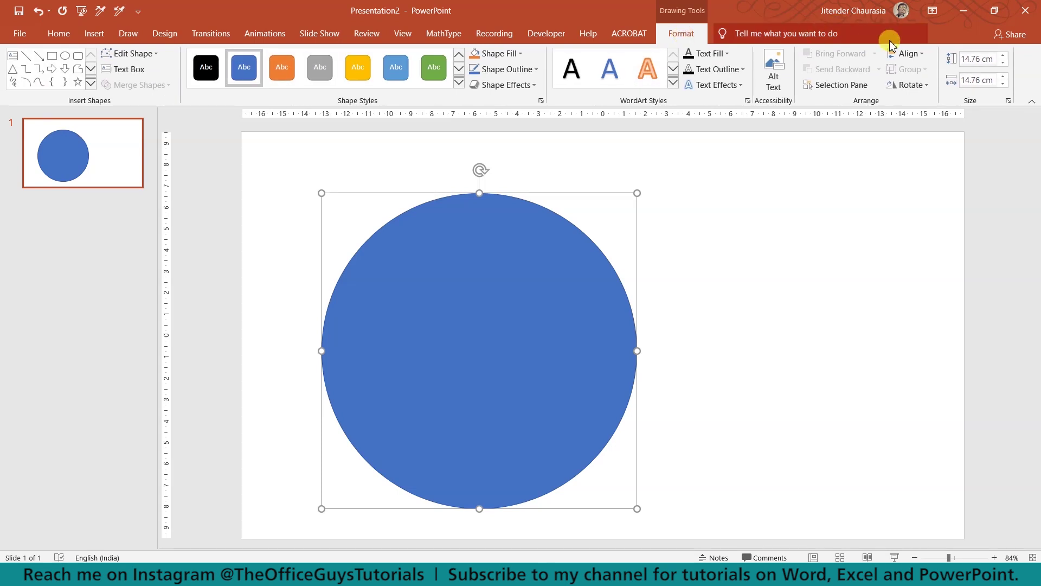
type("2")
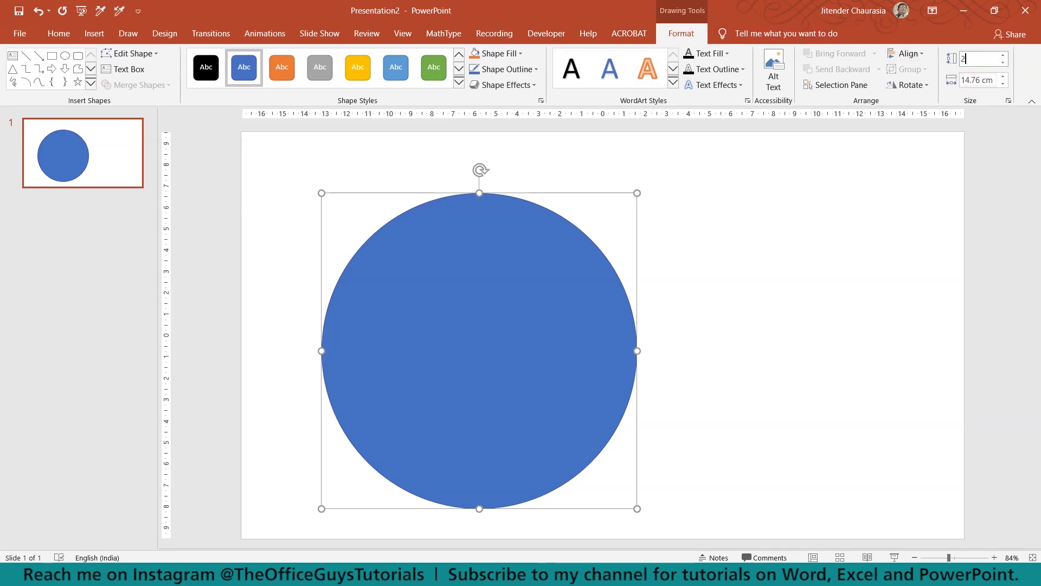
type("4")
key("Tab")
type("24")
key("Return")
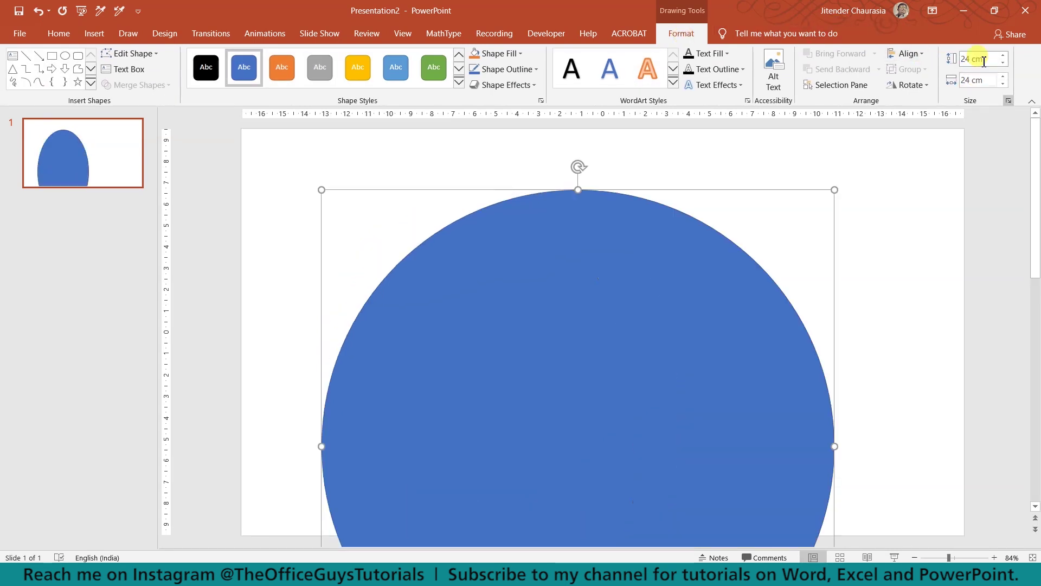
- Centre the circle vertically and move its centre onto the slide's left edge
scroll(846, 246, "down", 4, "ctrl")
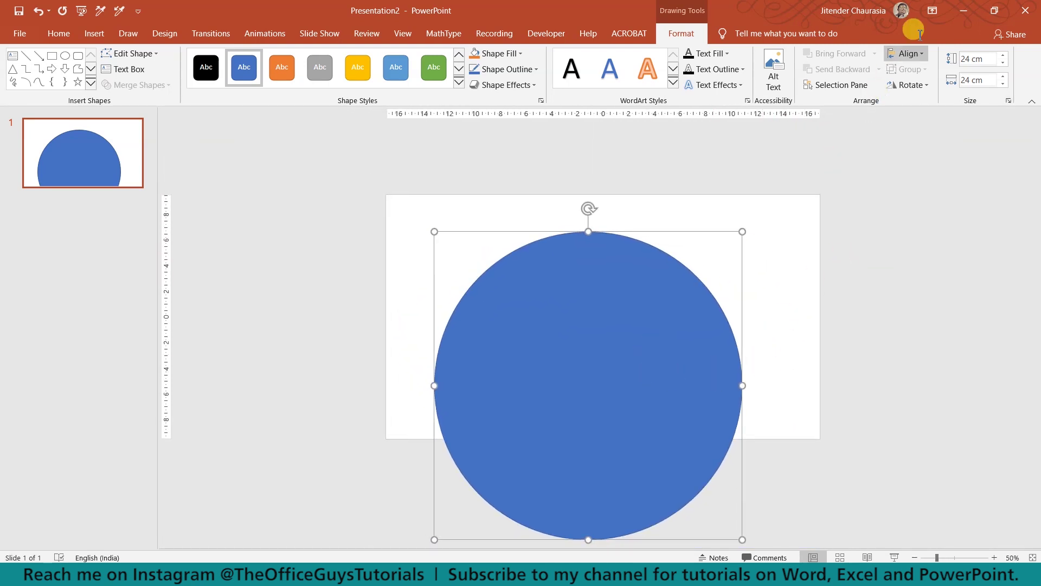
left_click(920, 54)
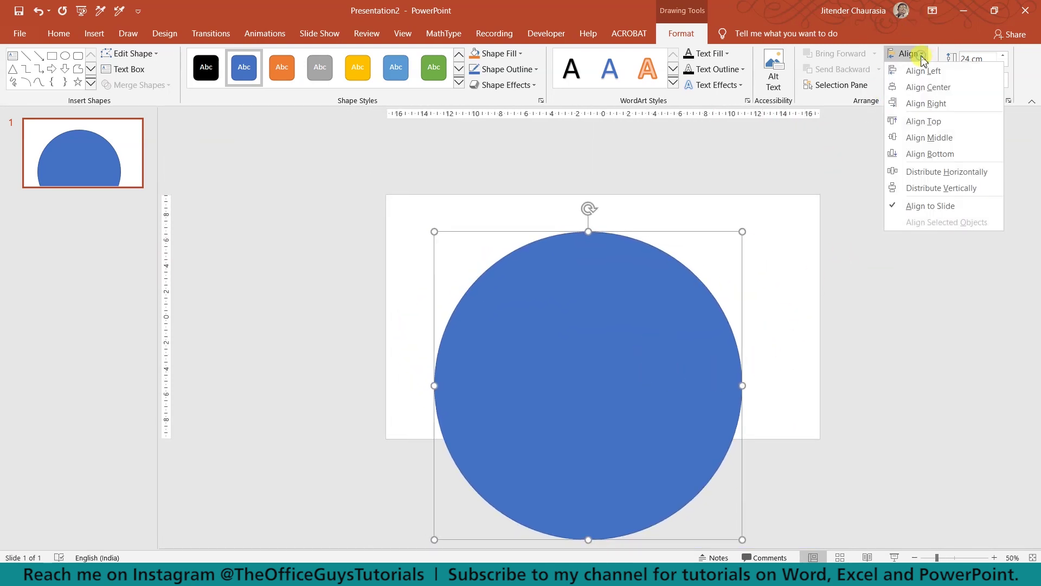
left_click(929, 138)
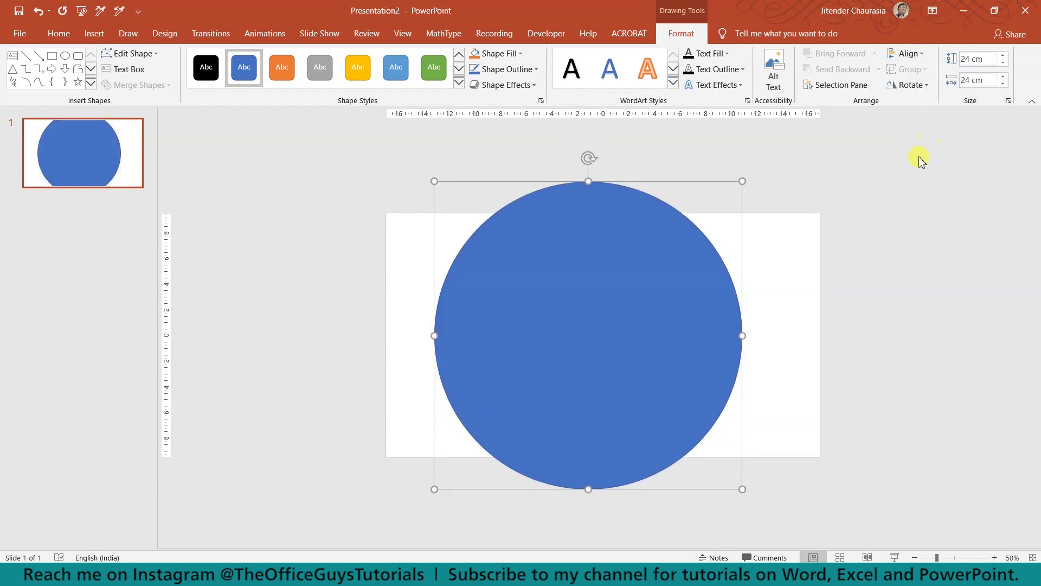
left_click_drag(683, 382, 383, 380)
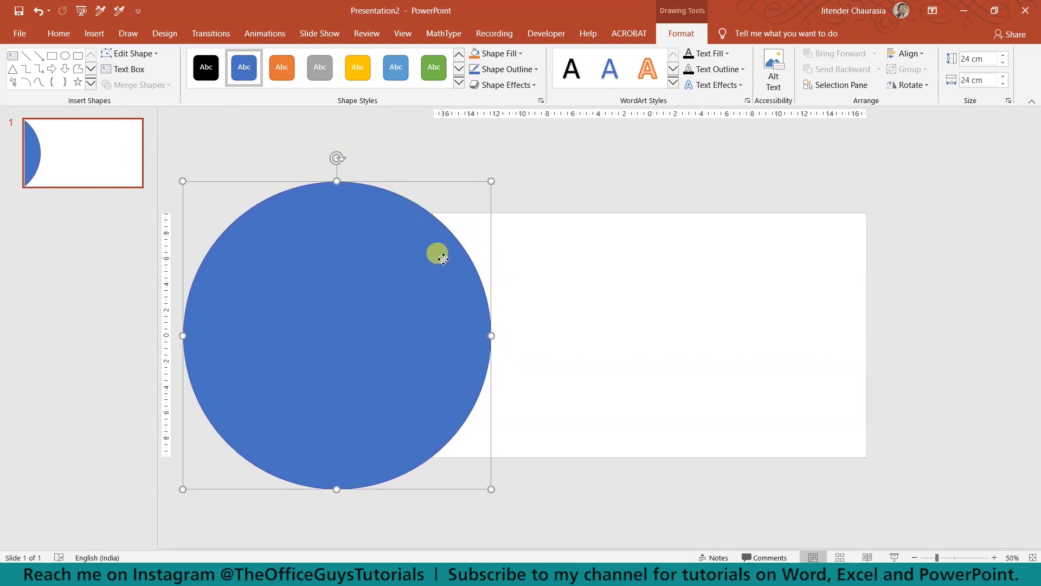
left_click_drag(443, 258, 434, 222)
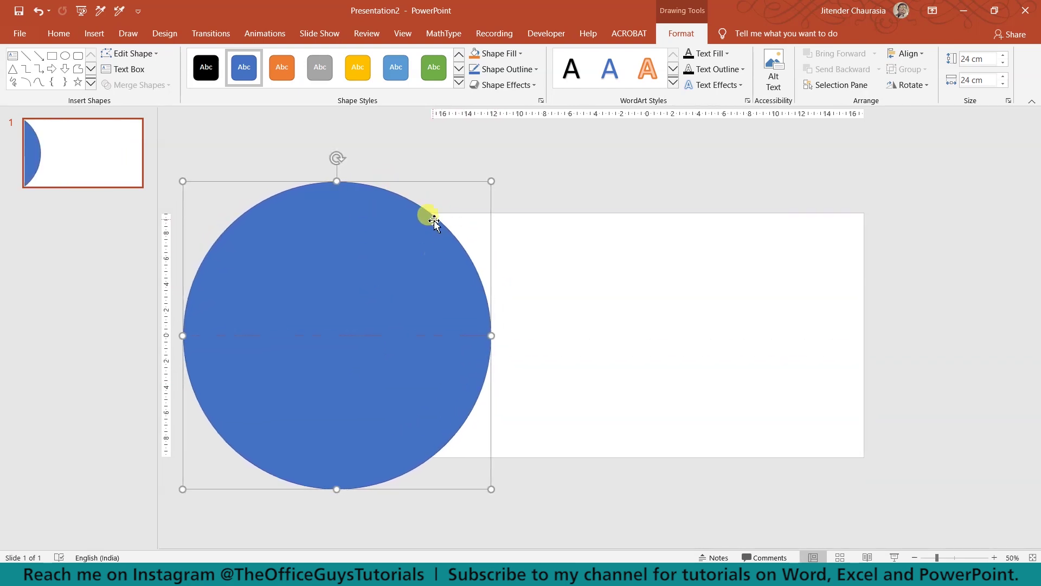
left_click(614, 283)
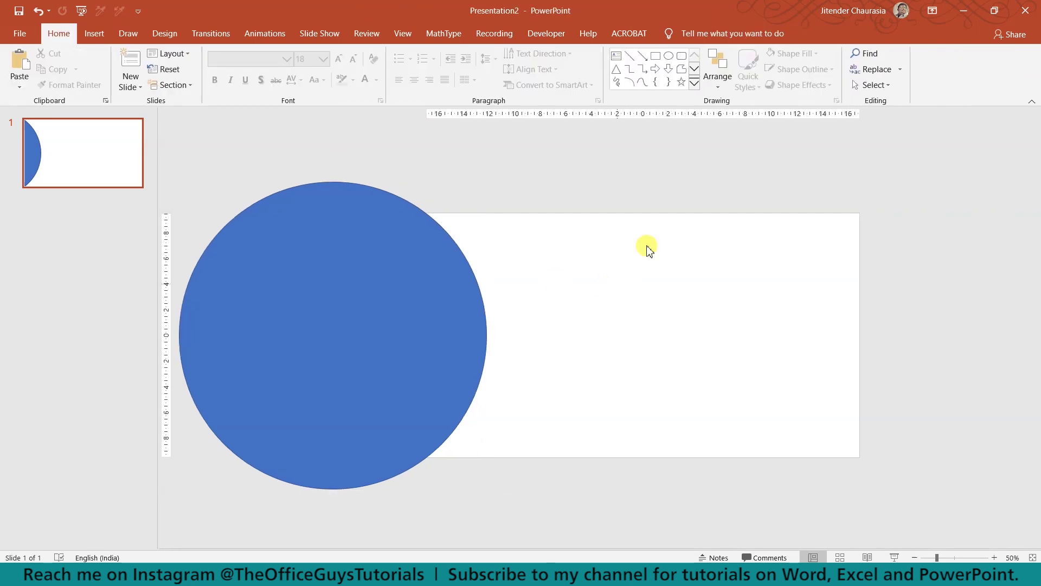
- Draw a small circle right of the big one and size it 4 cm by 4 cm
left_click(670, 57)
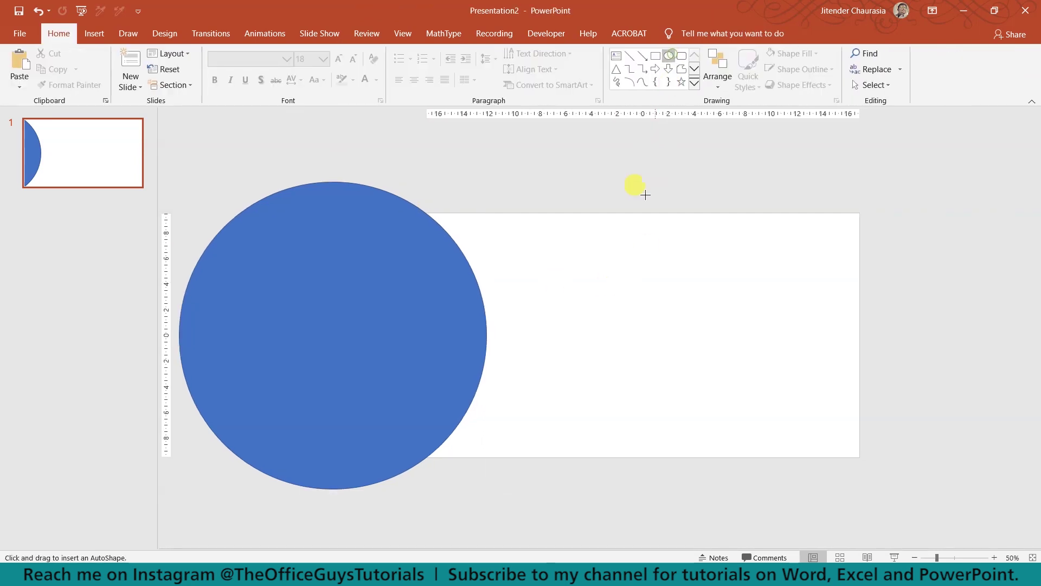
left_click_drag(595, 294, 649, 349)
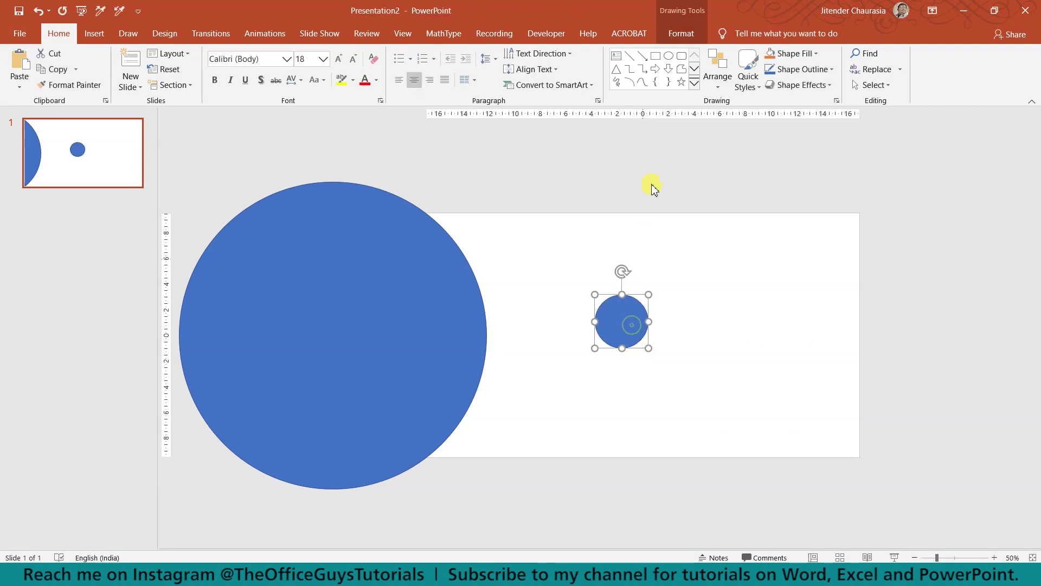
left_click(682, 34)
left_click(979, 60)
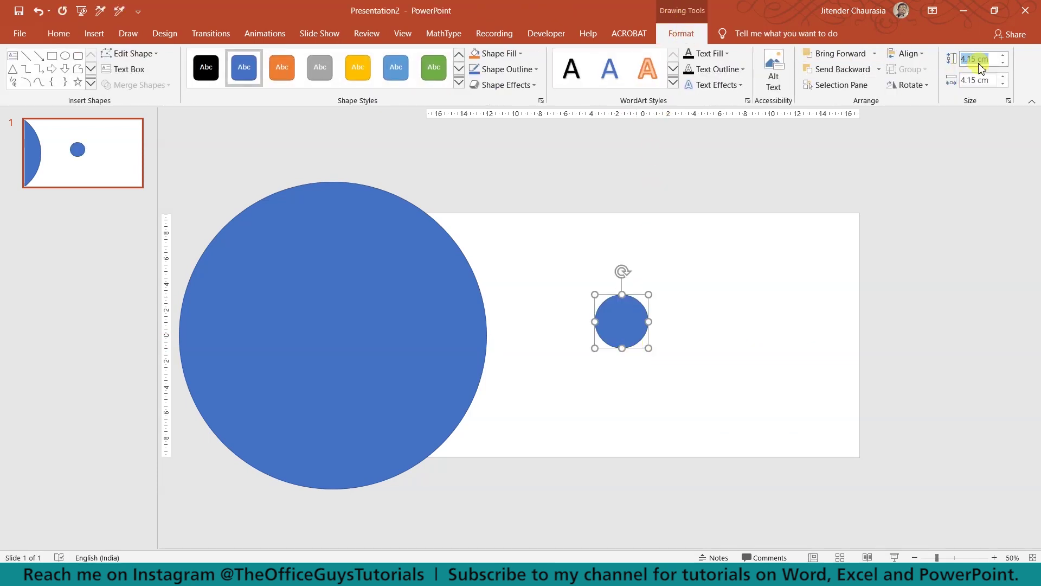
type("4")
key("Tab")
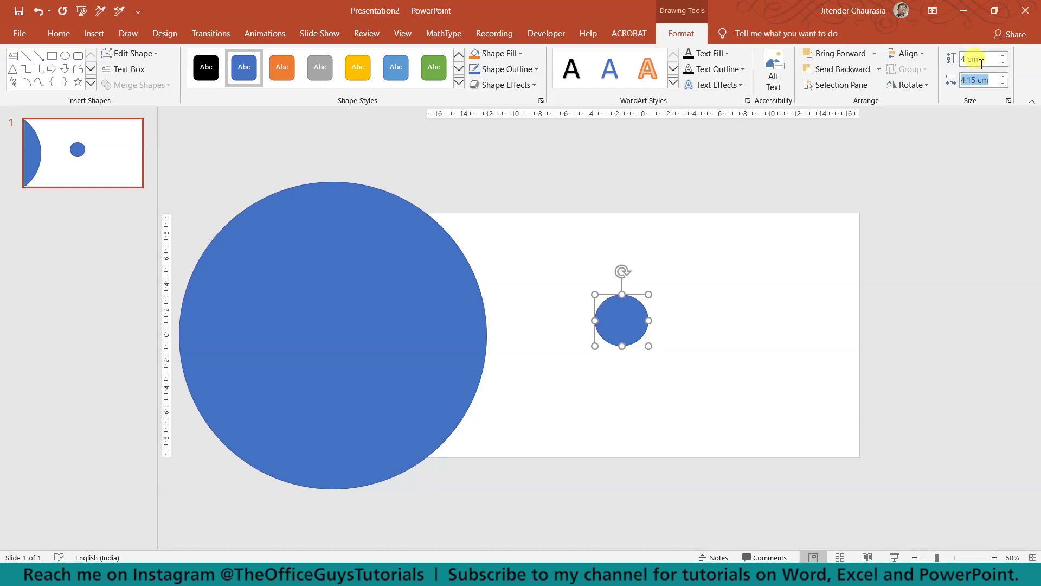
type("4")
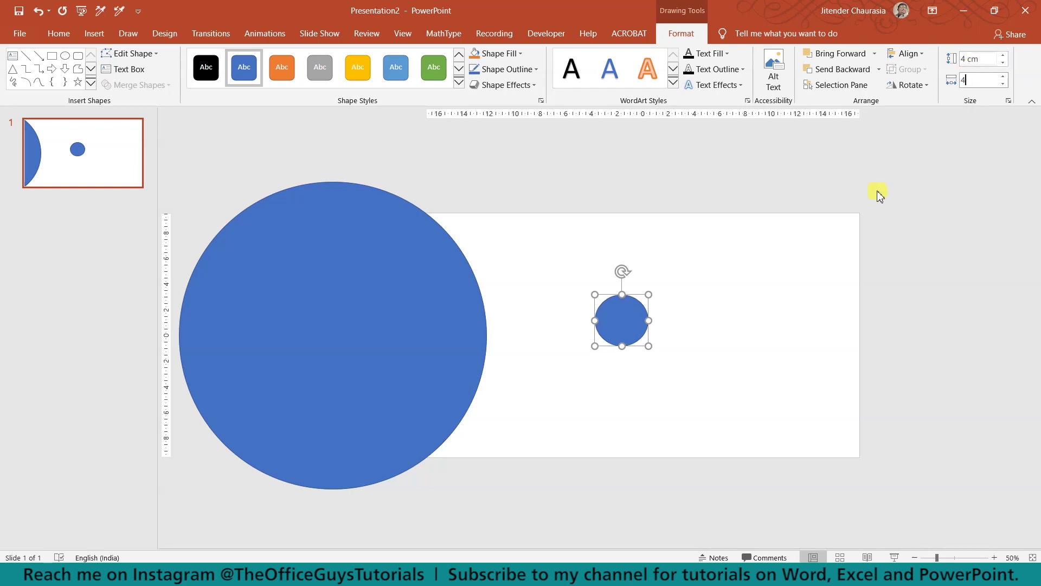
left_click(747, 300)
- Select the four colour squares
double_click(623, 325)
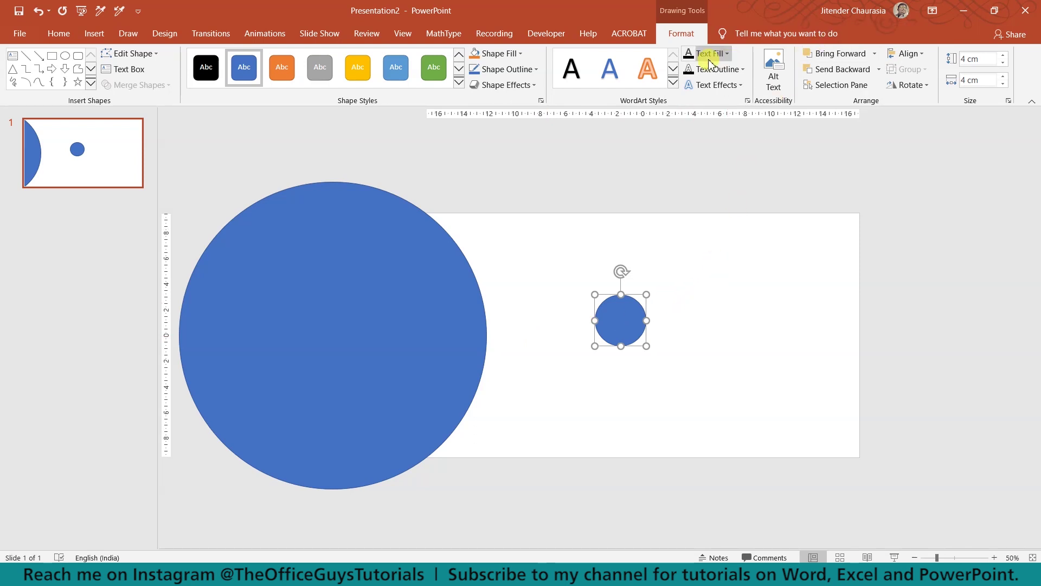
left_click(530, 153)
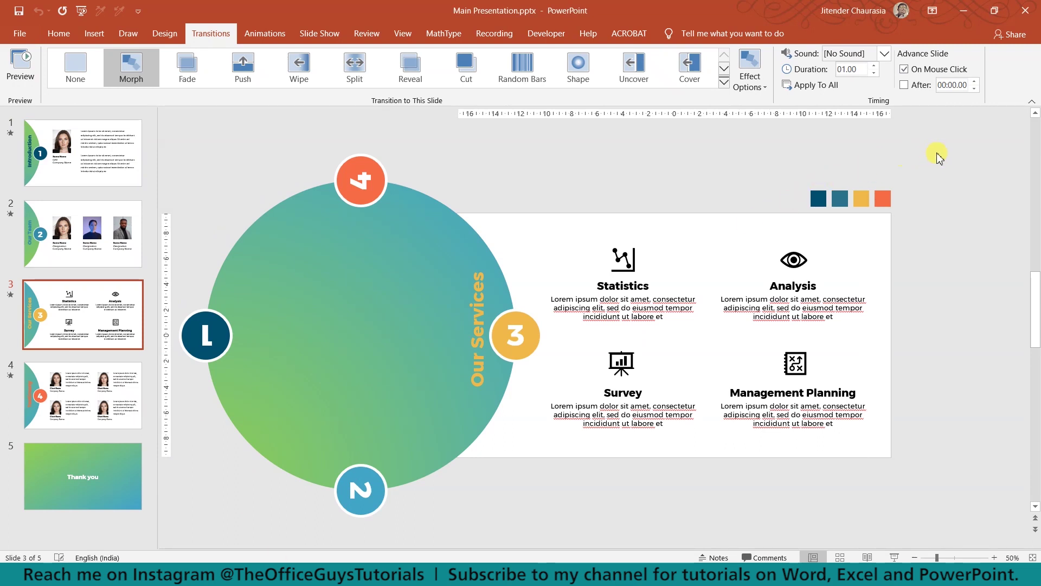
mouse_move(938, 154)
left_mouse_down()
mouse_move(797, 209)
mouse_move(782, 235)
left_mouse_up()
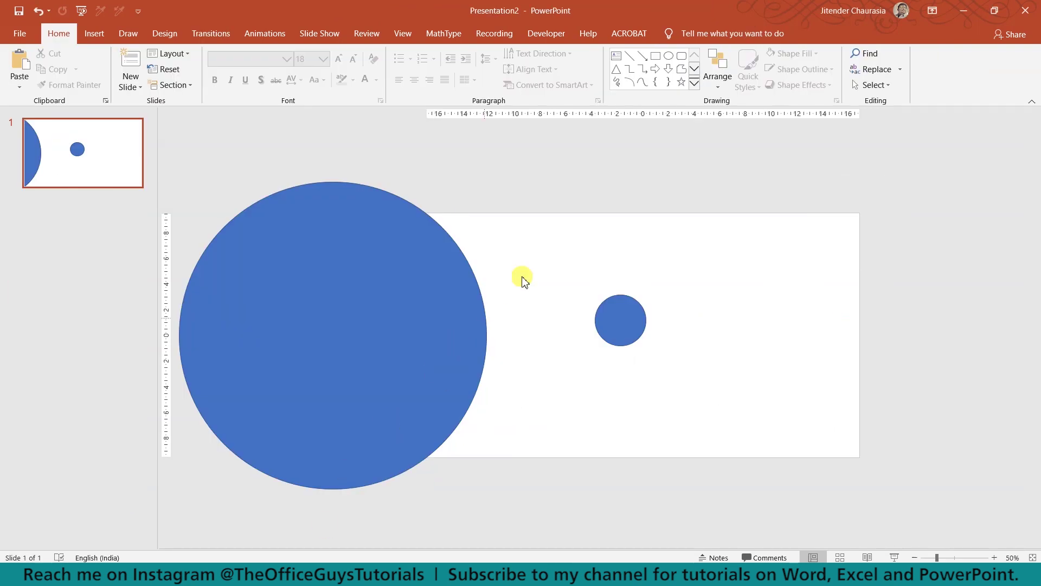
- Paste the four colour squares and fill the small circle with the dark teal swatch colour
key("ctrl+v")
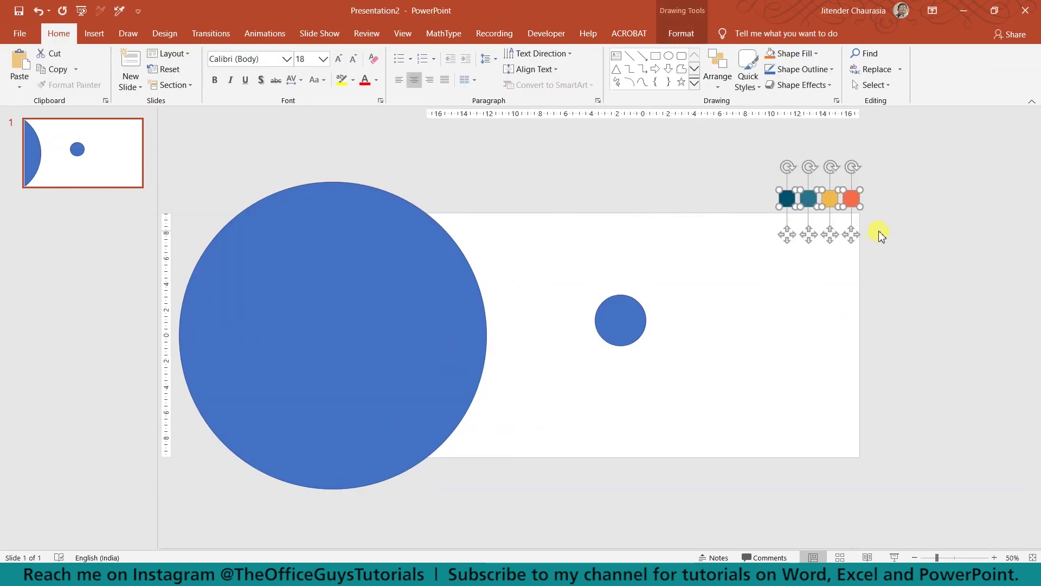
left_click(880, 234)
left_click(620, 332)
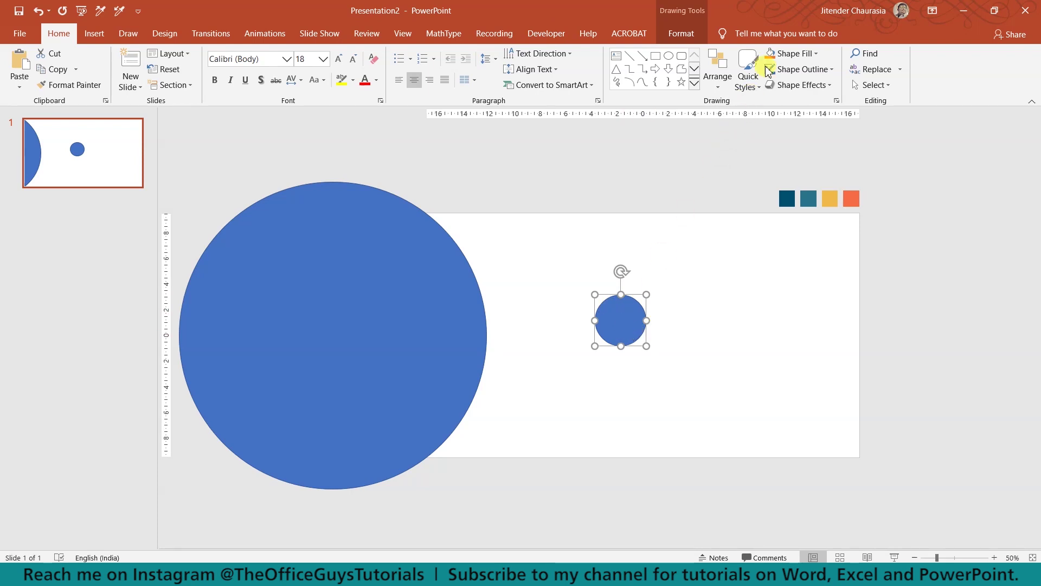
left_click(797, 54)
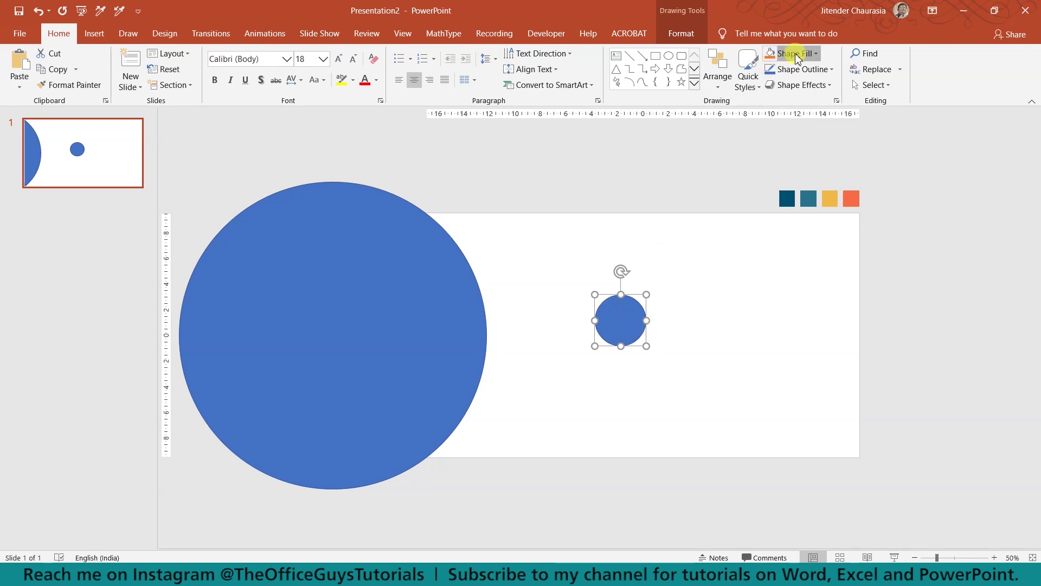
left_click(802, 224)
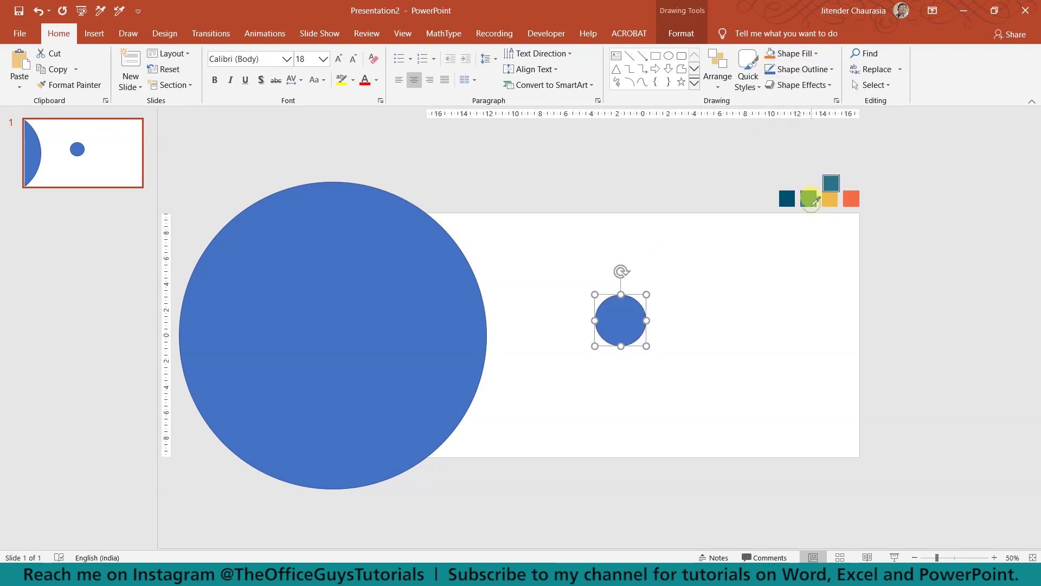
left_click(787, 198)
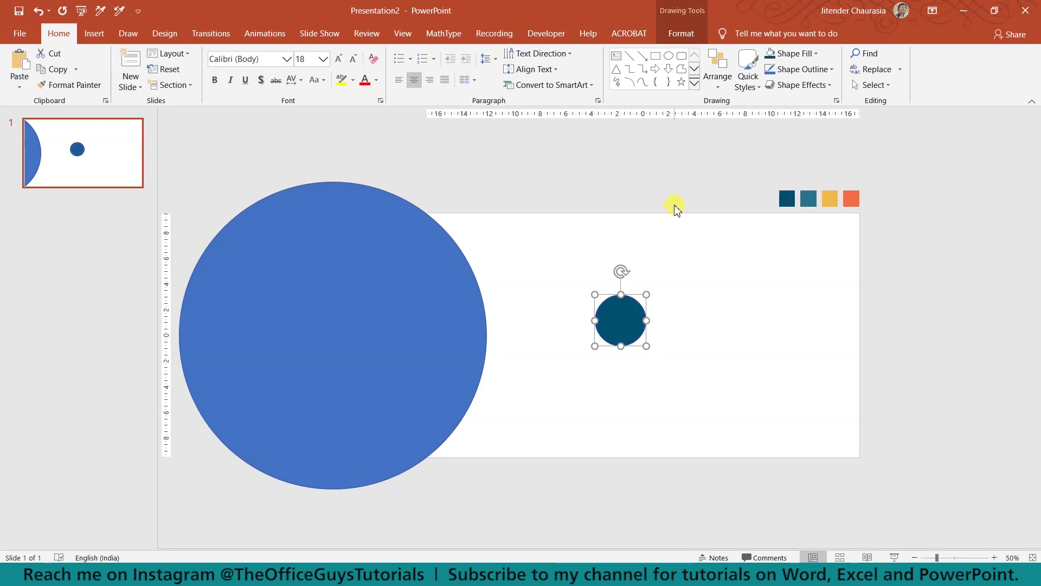
- Give the small circle a 6 pt white outline and move it onto the big circle's right edge
left_click(674, 205)
left_click(610, 325)
left_click(808, 73)
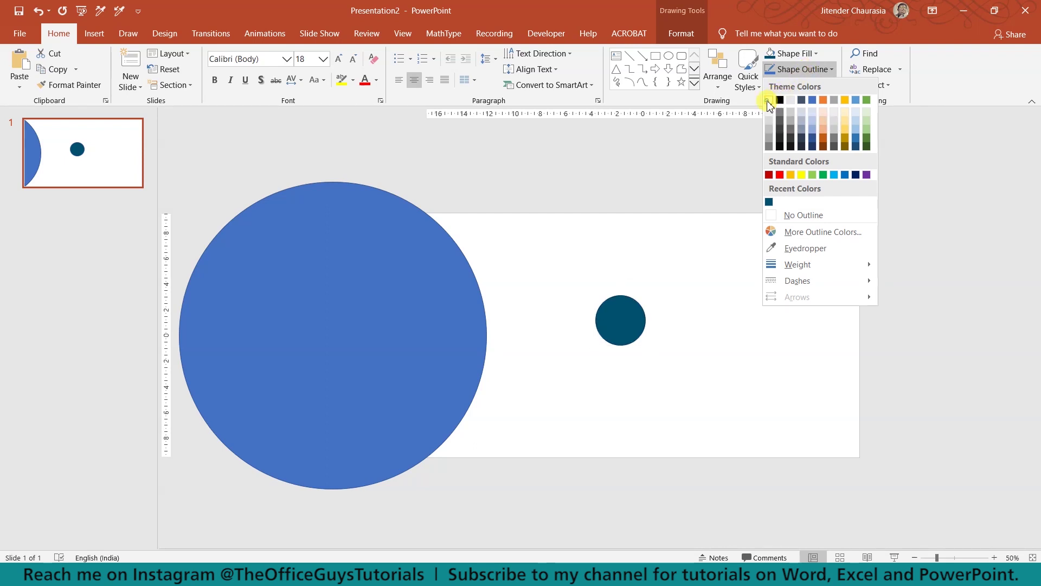
left_click(769, 101)
left_click(810, 74)
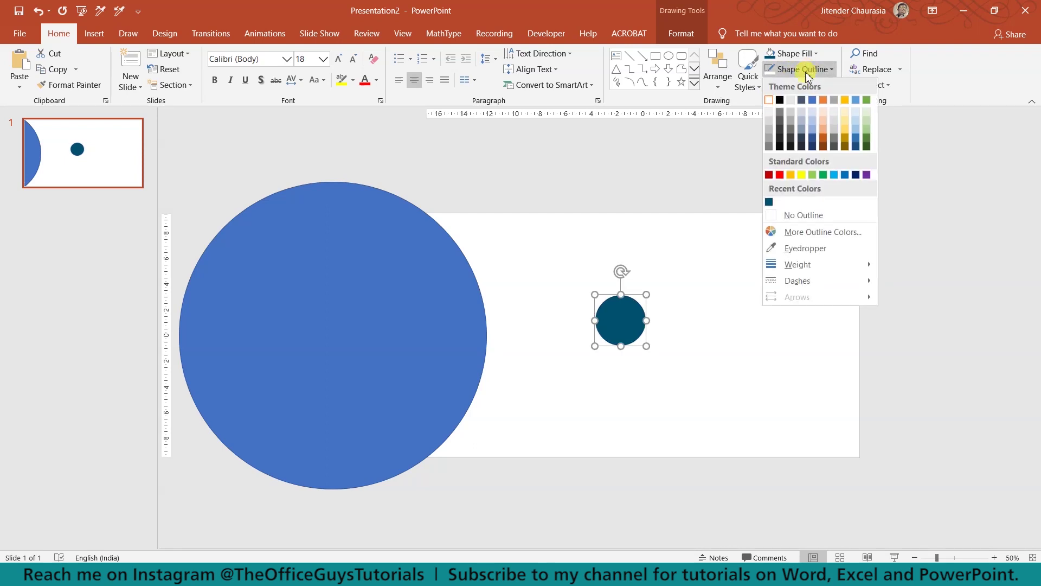
mouse_move(825, 264)
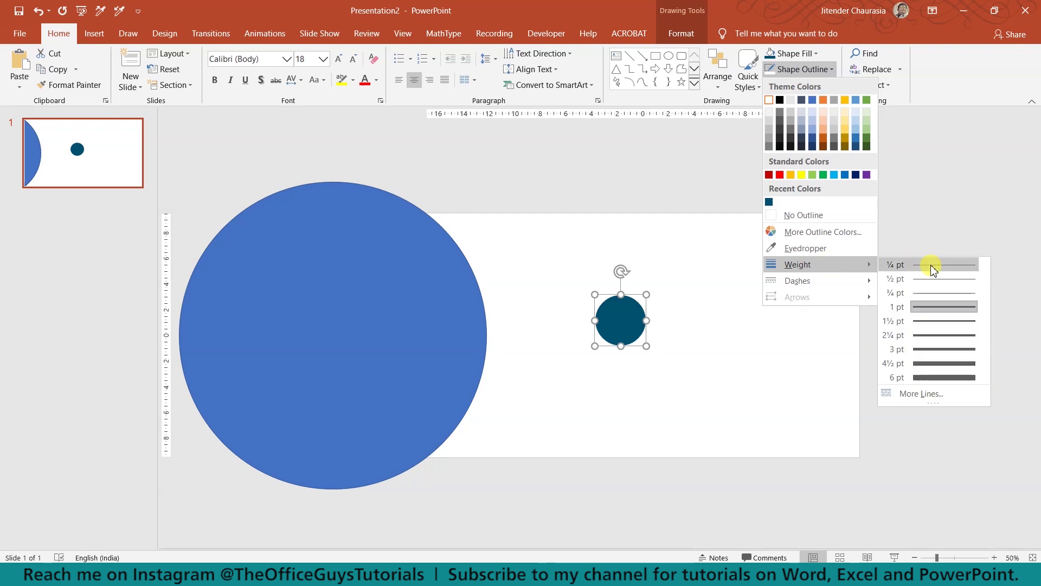
left_click(934, 380)
left_click(658, 384)
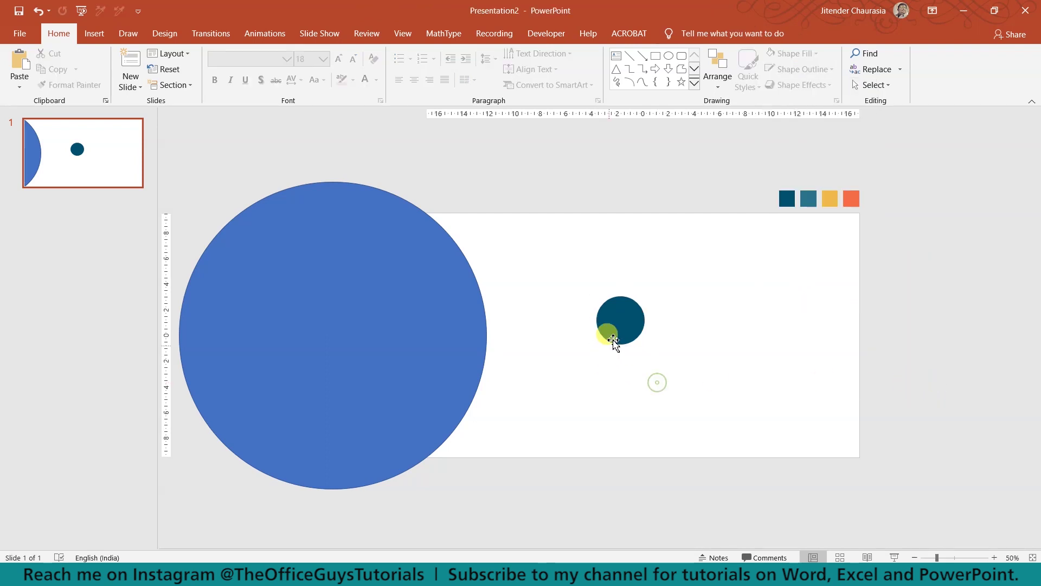
mouse_move(622, 323)
left_mouse_down()
mouse_move(607, 333)
mouse_move(495, 330)
left_mouse_up()
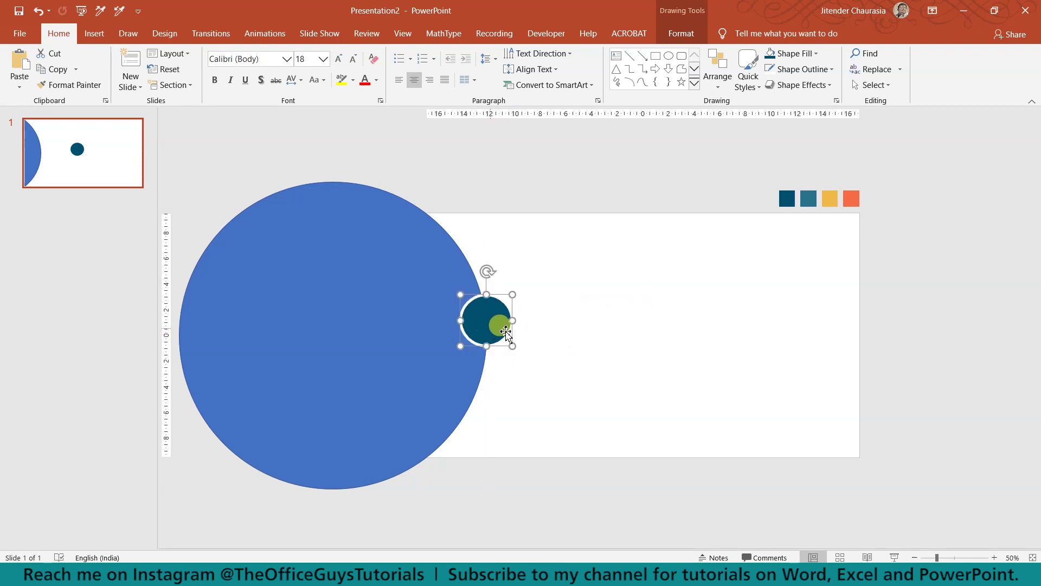
- Type the number 1 into the small circle and select it
left_click(595, 346)
left_click(488, 322)
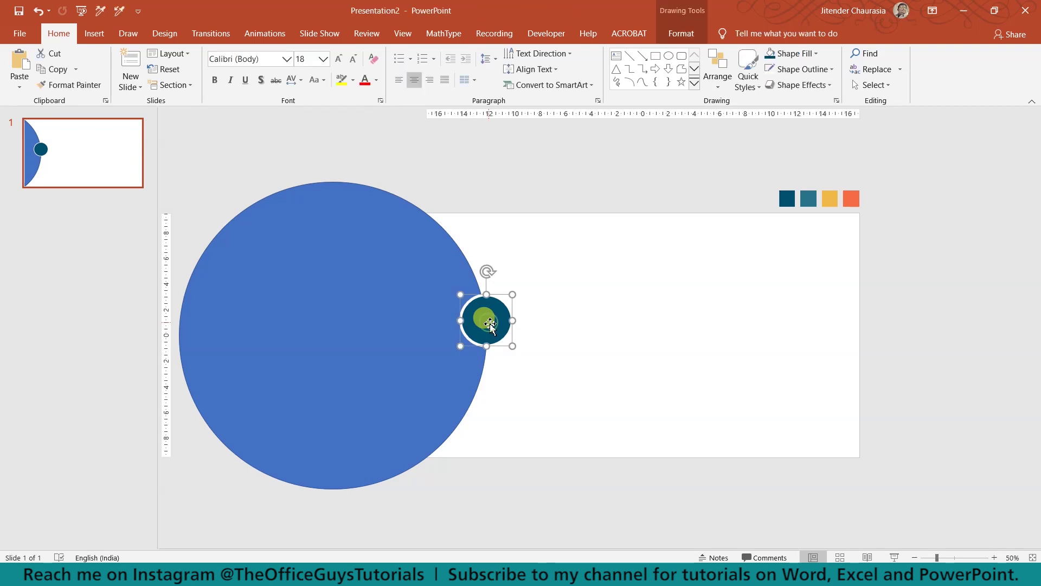
type("1")
left_click(506, 377)
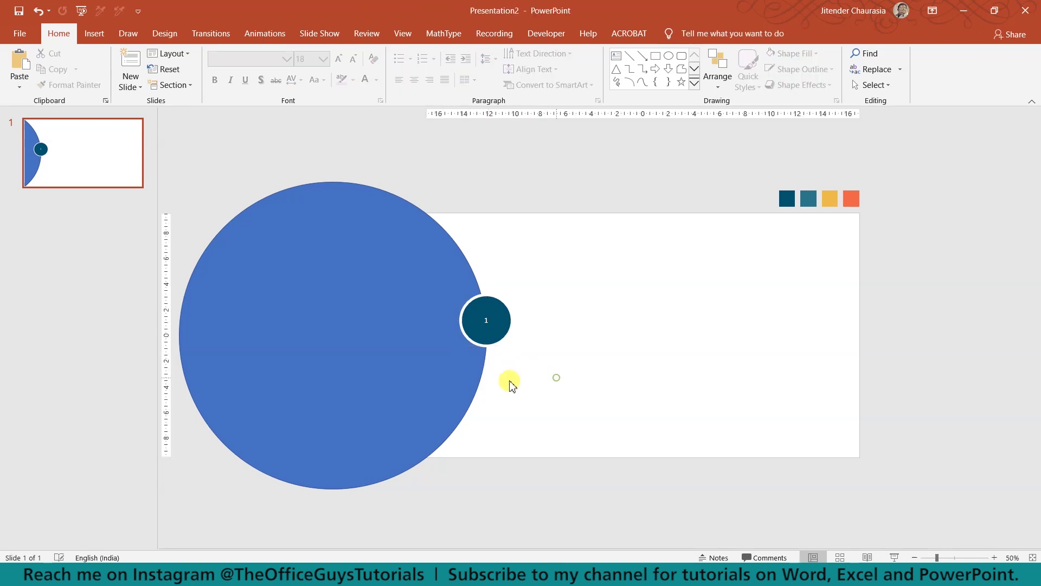
left_click(483, 319)
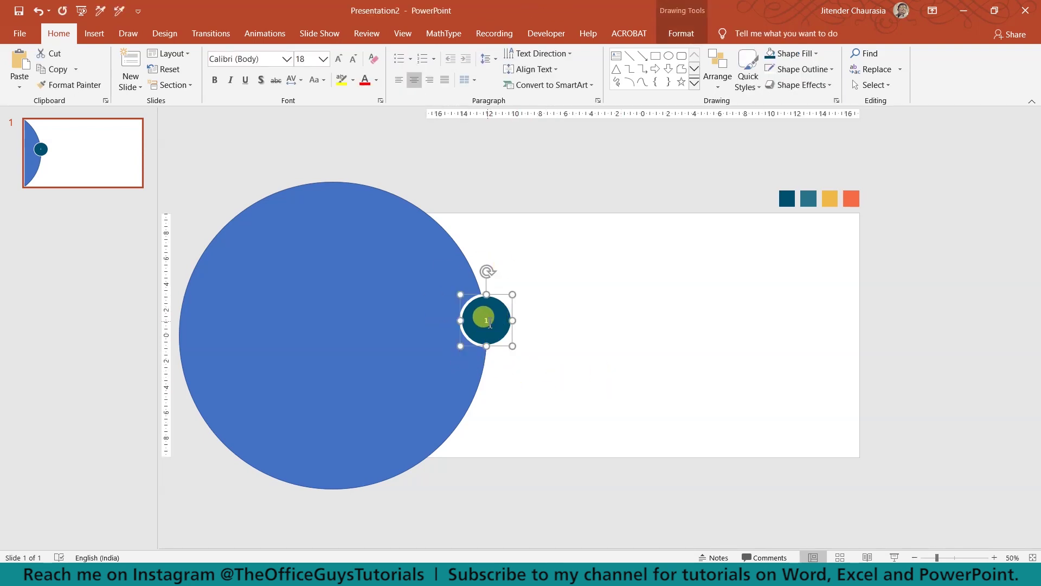
double_click(489, 324)
left_click(628, 350)
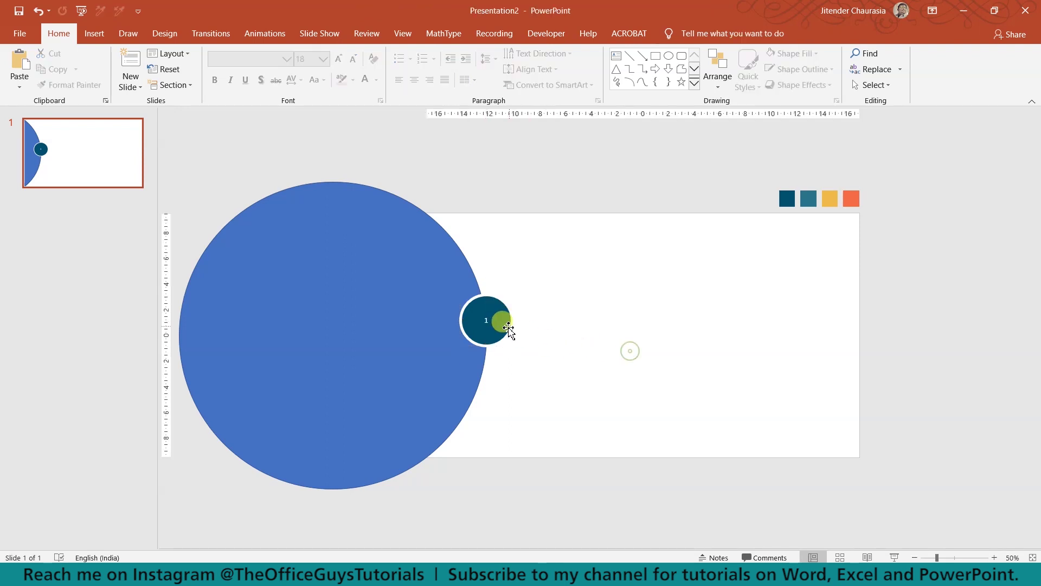
double_click(488, 322)
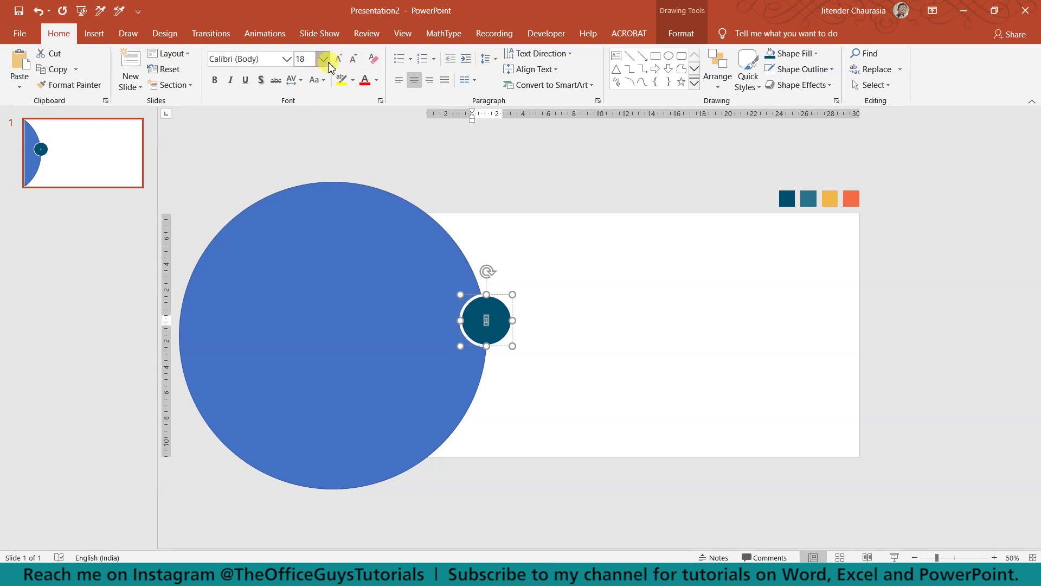
- Set the number 1 to 66 pt Montserrat
left_click(323, 58)
left_click(339, 60)
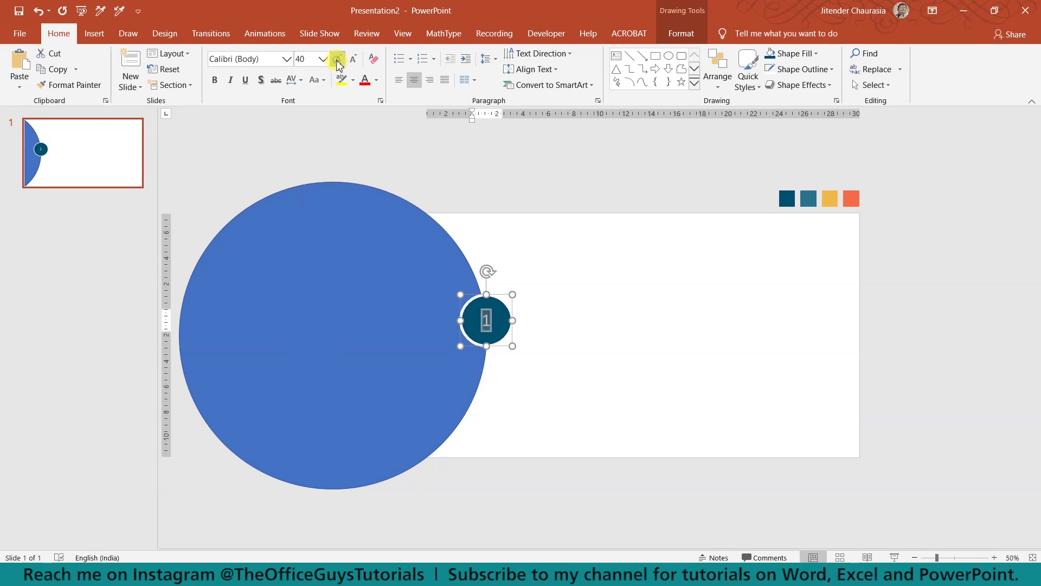
left_click(337, 61)
left_click(337, 60)
left_click(338, 61)
left_click(337, 61)
left_click(338, 61)
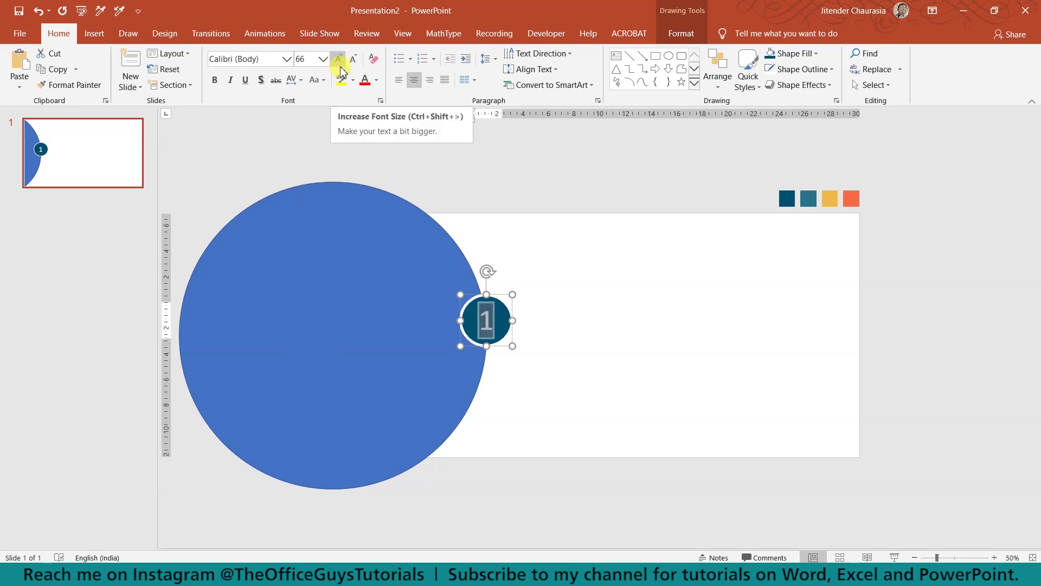
left_click(279, 60)
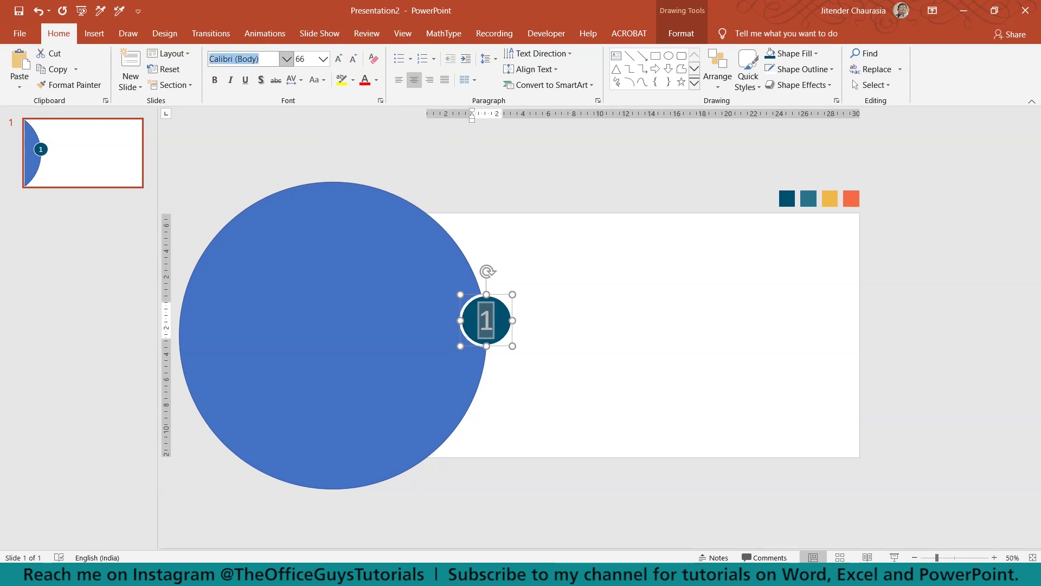
type("Mont")
key("Return")
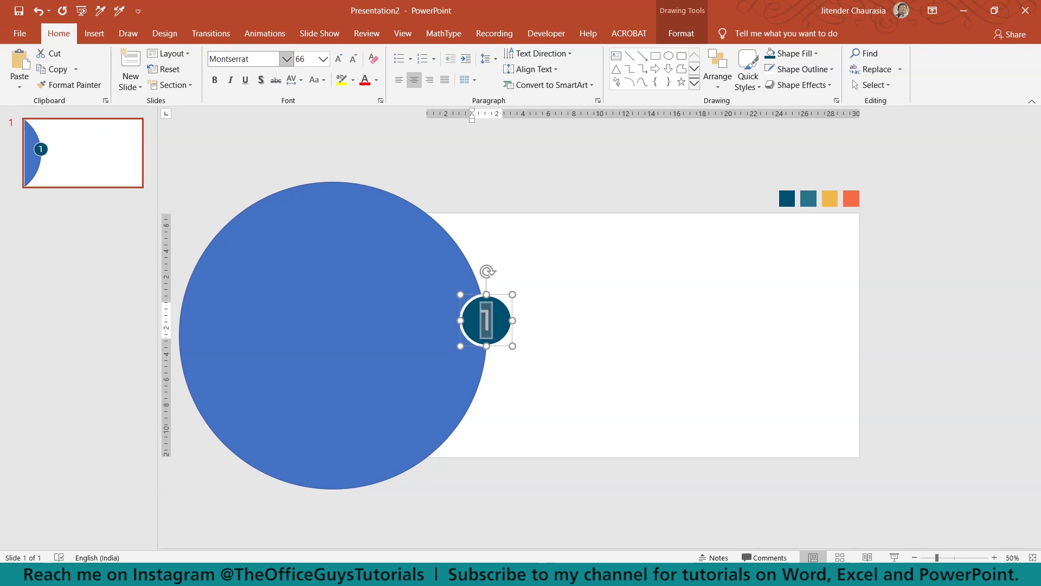
left_click(504, 320)
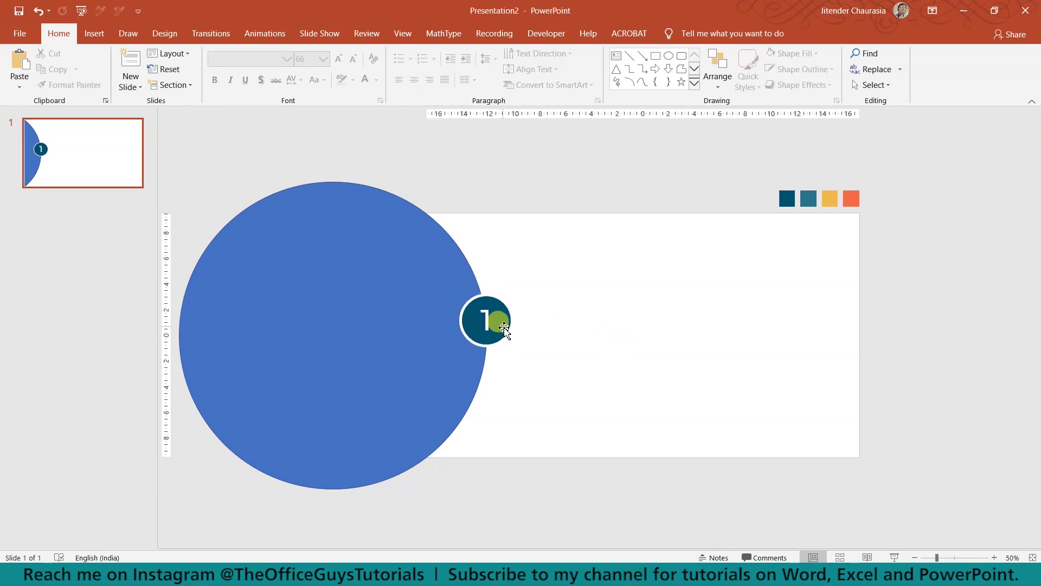
- Copy the numbered circle onto the big circle's top edge, then duplicate it onto another edge
left_click(504, 327)
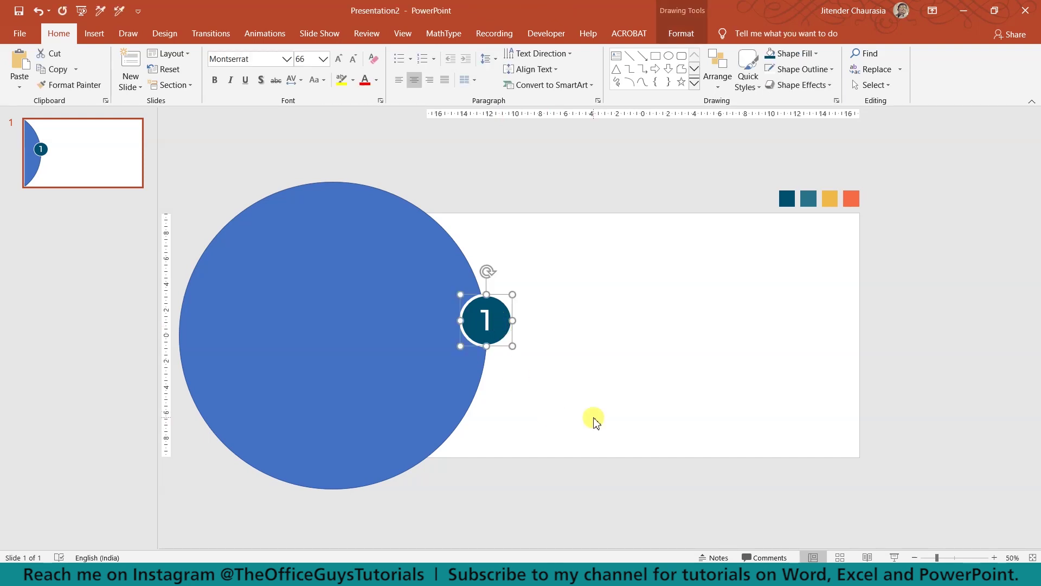
left_click_drag(500, 326, 349, 197)
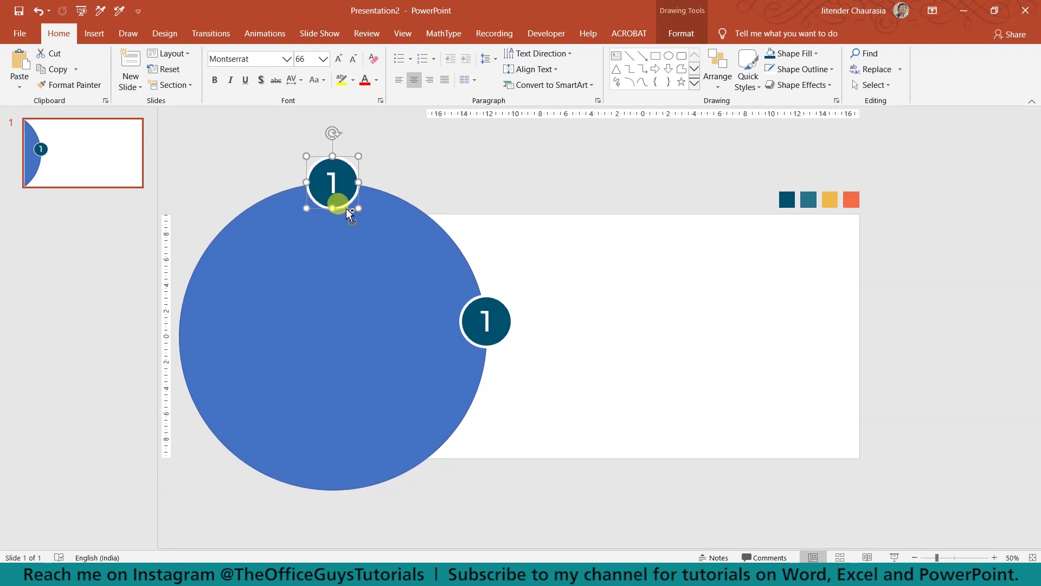
key("ctrl+d")
left_click_drag(223, 200, 227, 446)
scroll(395, 414, "down", 2)
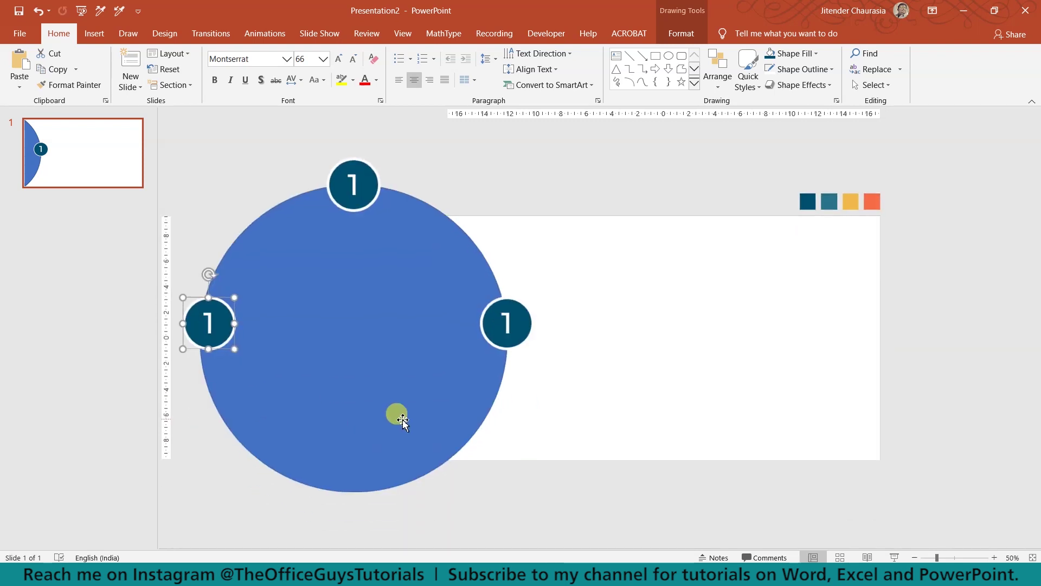
scroll(395, 412, "down", 2, "ctrl")
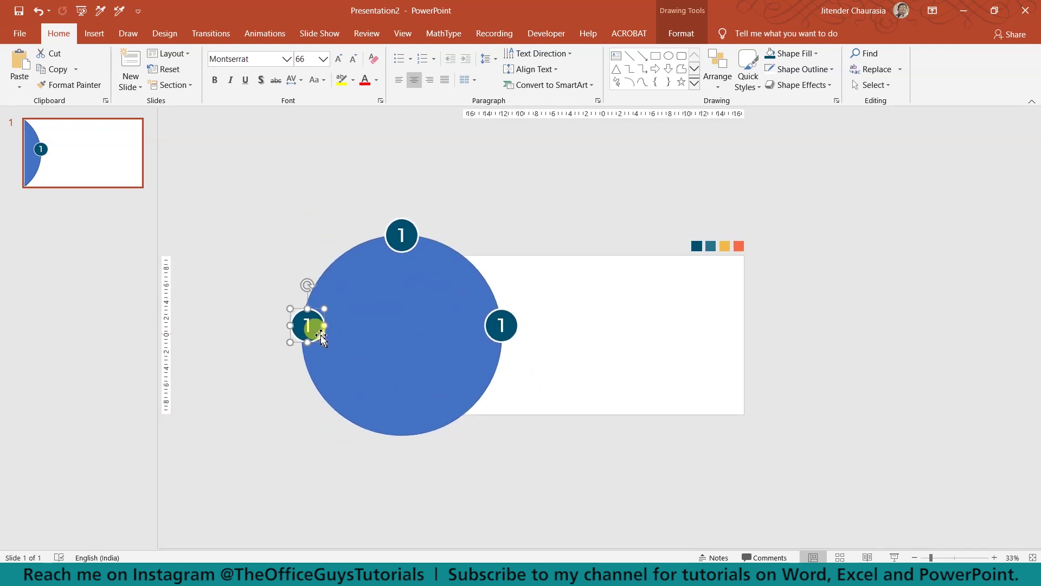
left_click_drag(321, 336, 415, 449)
- Renumber the copies as 2 on top, 3 on the left and 4 at the bottom
left_click(534, 448)
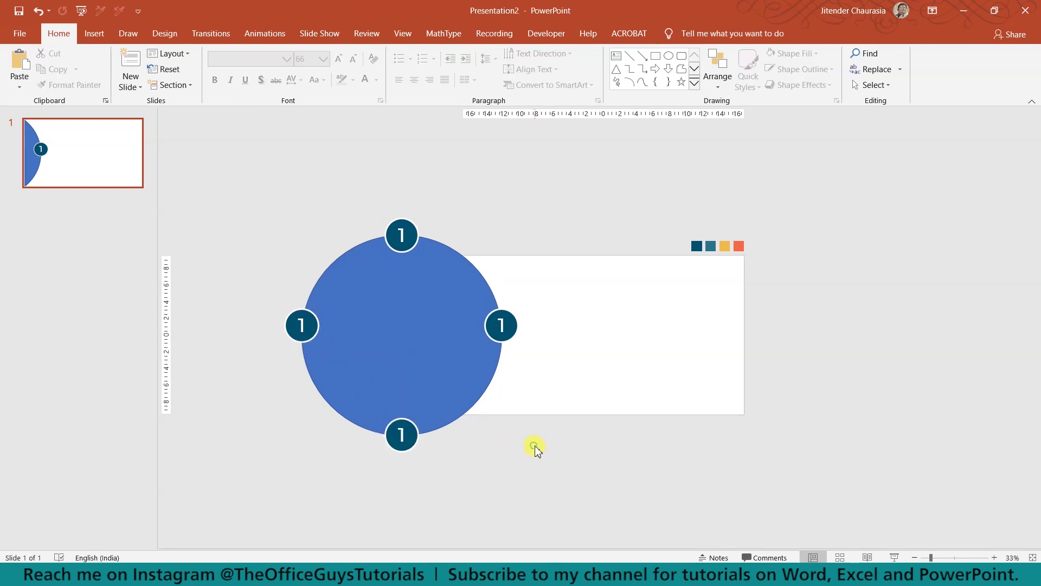
left_click(408, 234)
double_click(405, 234)
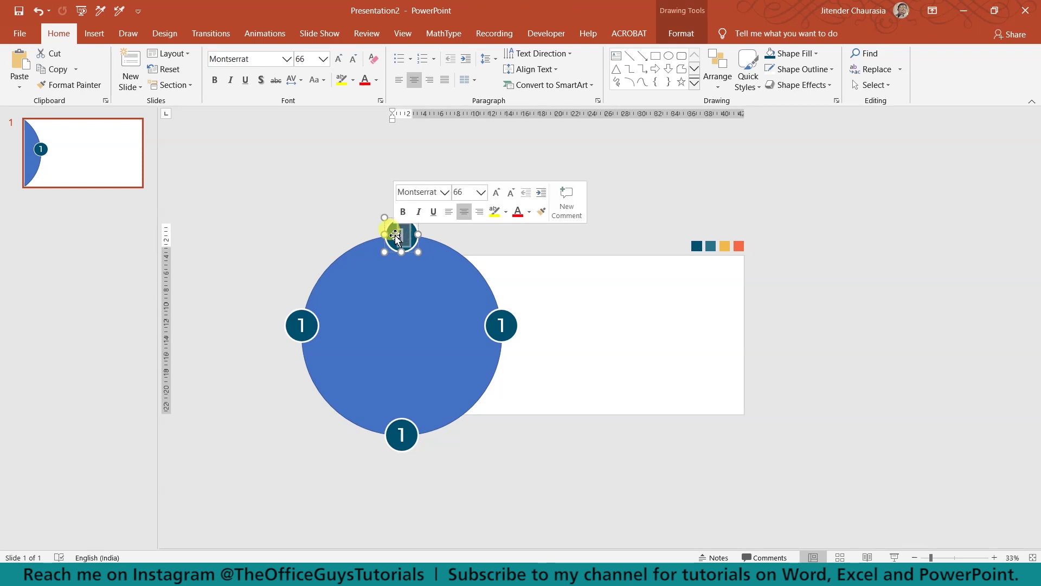
type("2")
left_click(300, 324)
double_click(299, 324)
type("3")
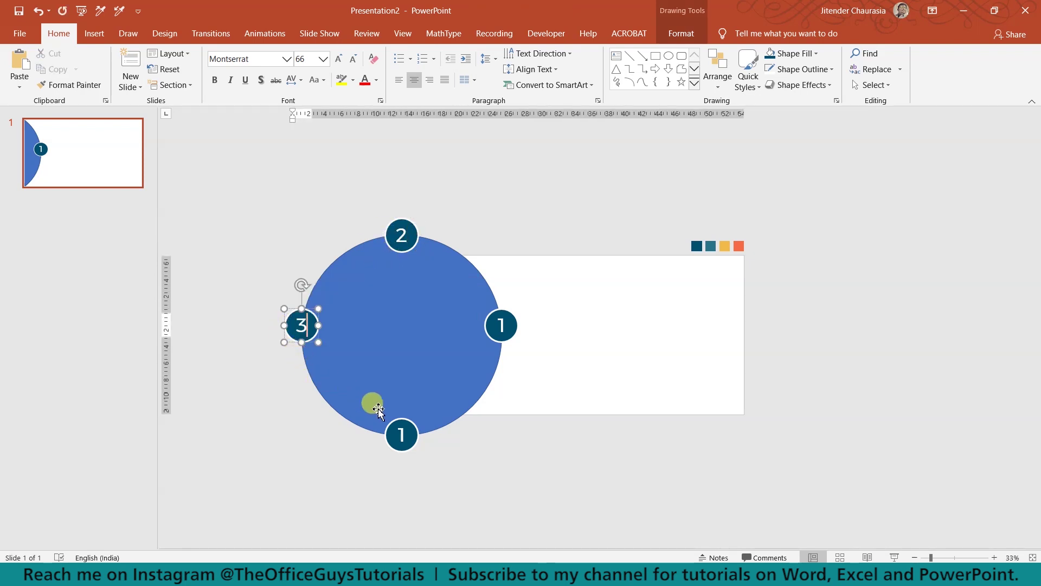
left_click(399, 435)
left_click(401, 434)
type("4")
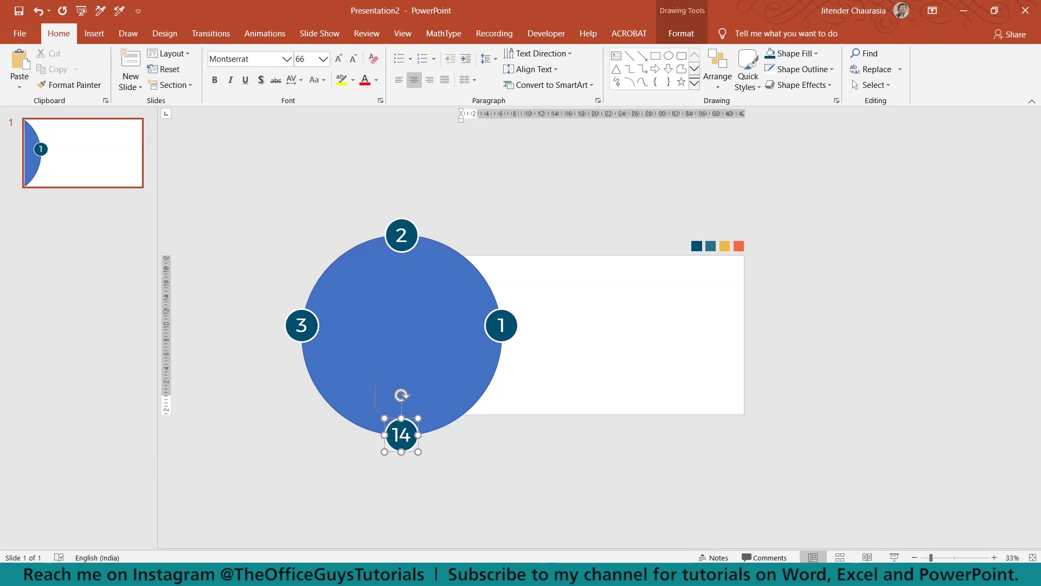
key("BackSpace")
key("BackSpace")
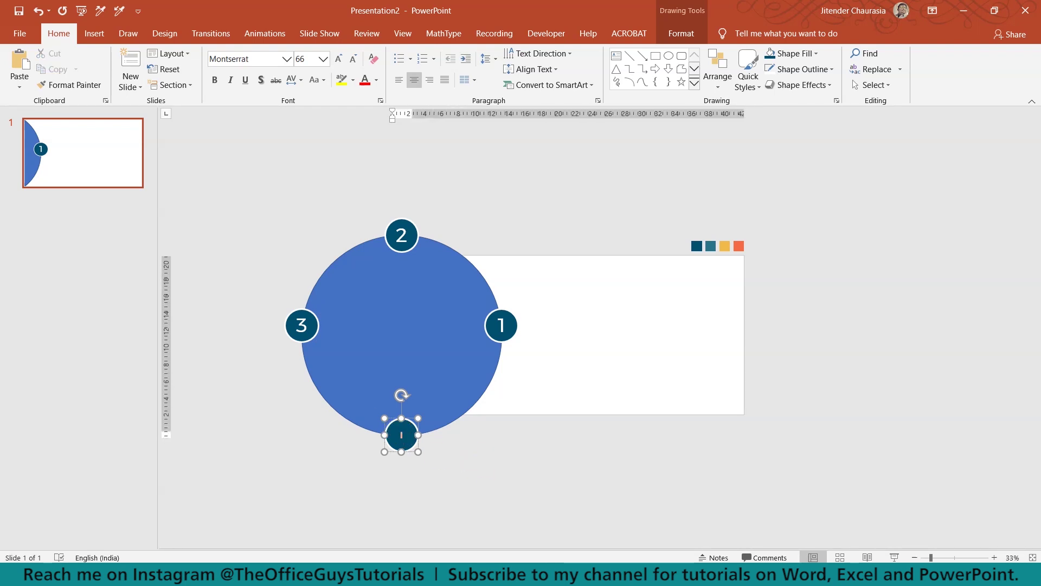
type("4")
left_click(634, 486)
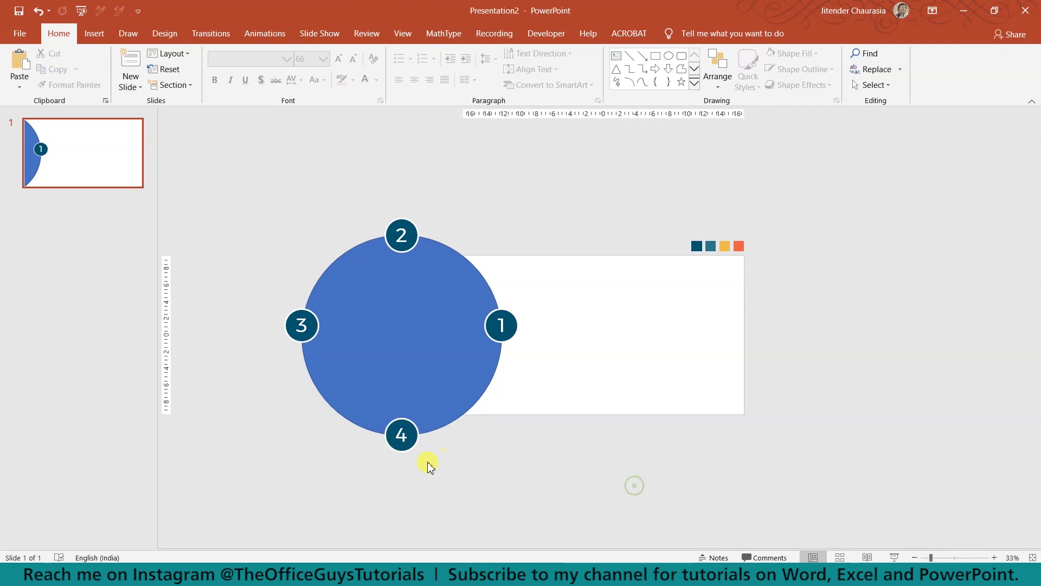
- Make the numbers in all four circles bold, then select the big circle
left_click(299, 324)
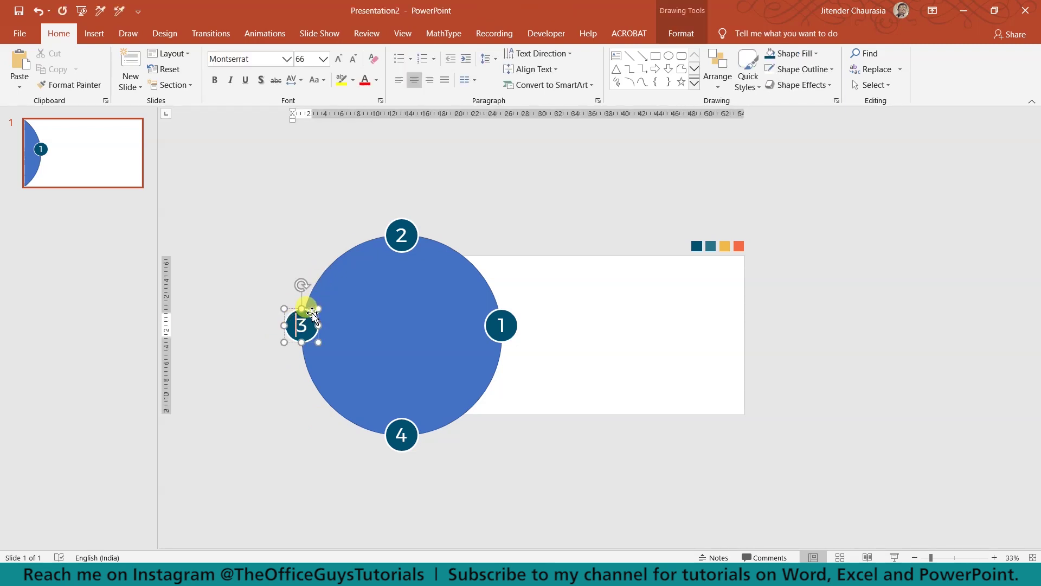
left_click(404, 230, "shift")
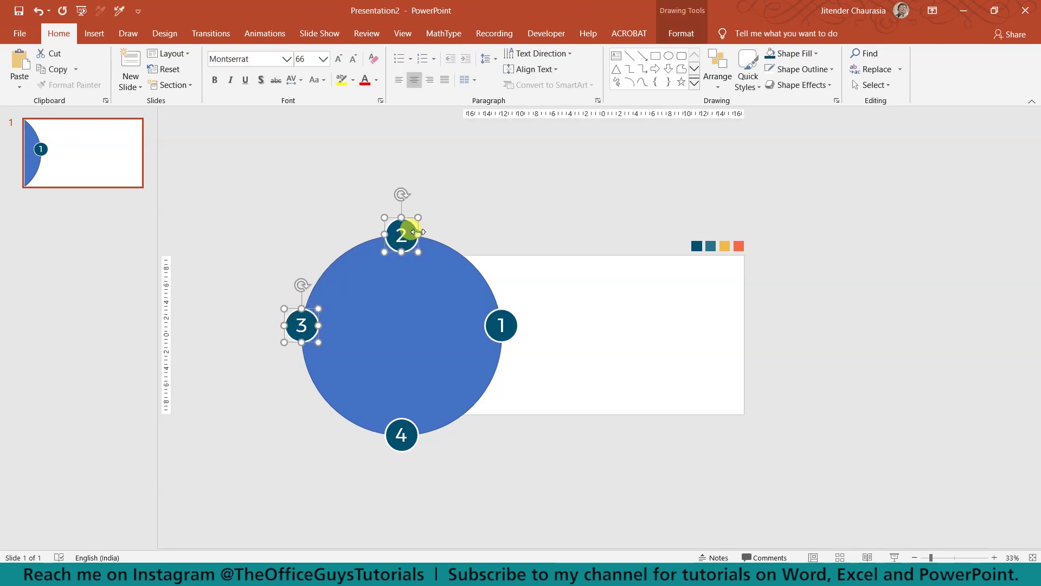
left_click(506, 314, "shift")
left_click(408, 434, "shift")
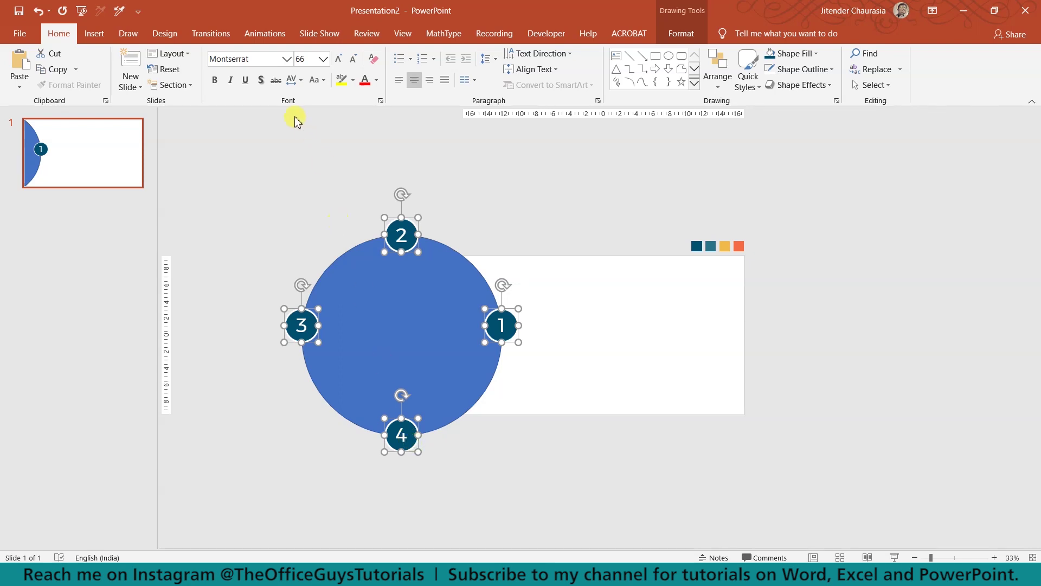
left_click(215, 82)
left_click(380, 214)
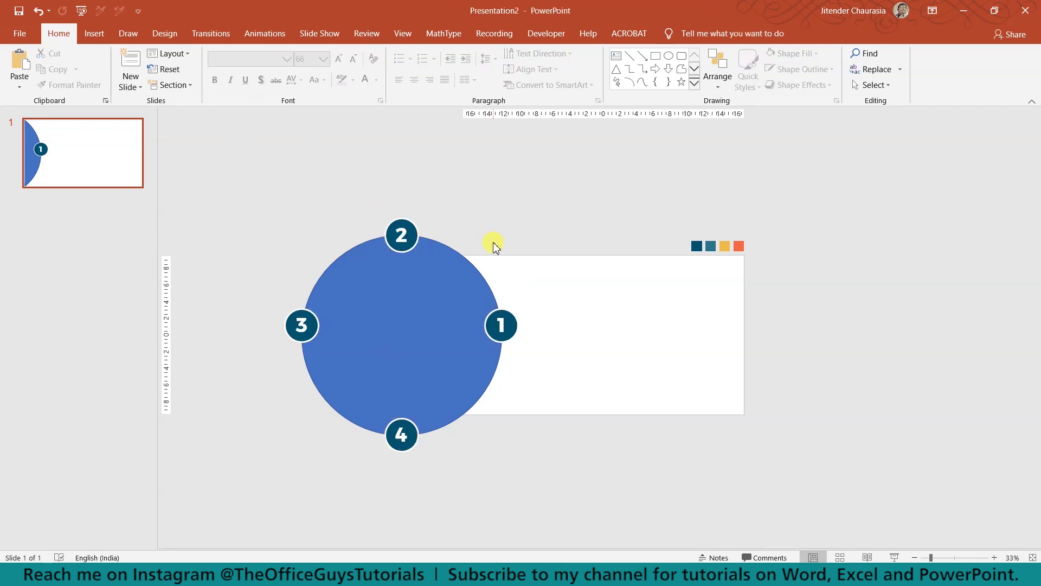
left_click(454, 274)
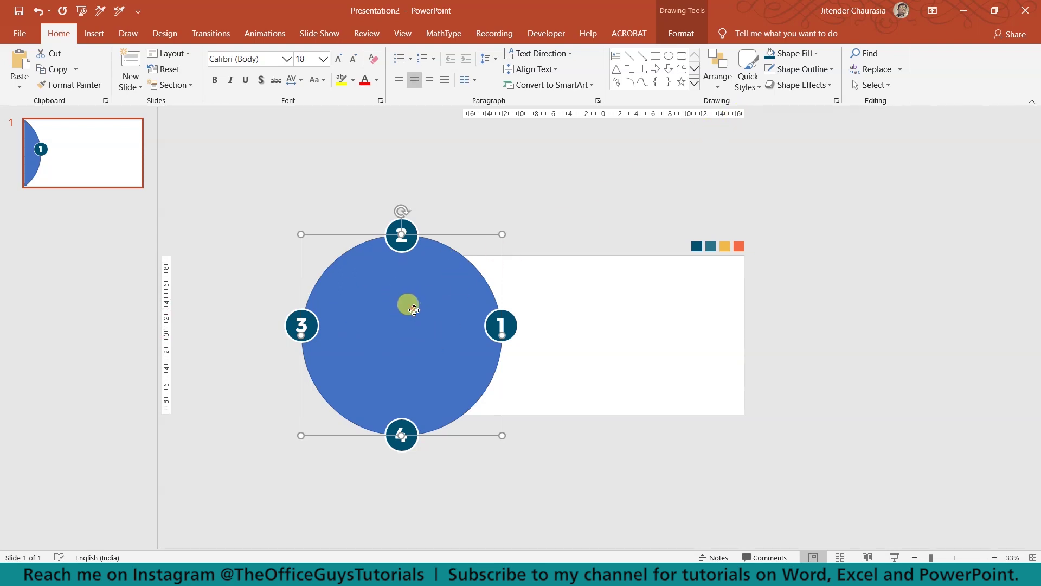
right_click(413, 309)
- Give the big circle a gradient fill and remove the middle gradient stop
left_click(490, 544)
left_click(894, 198)
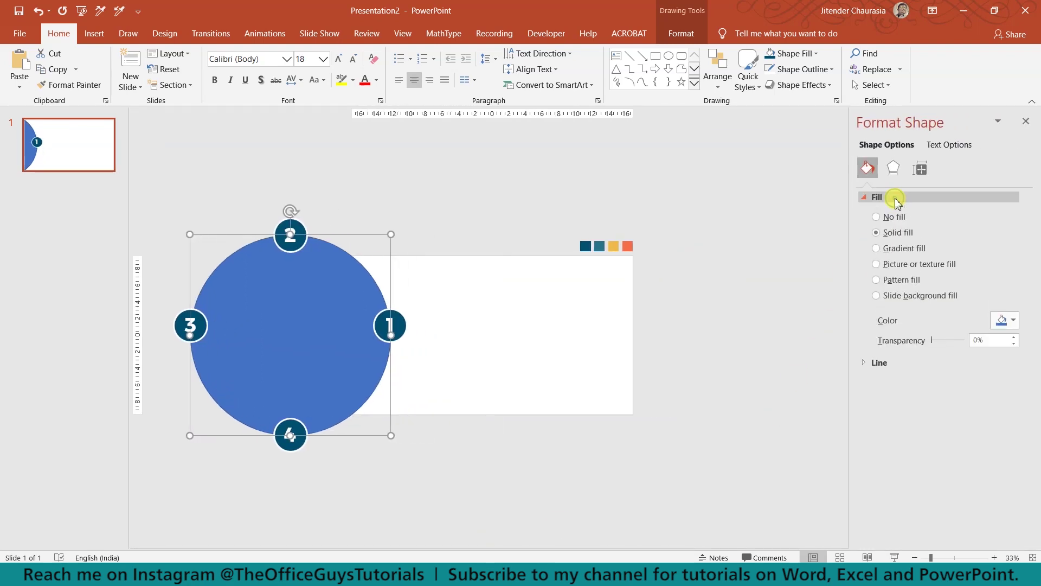
left_click(904, 250)
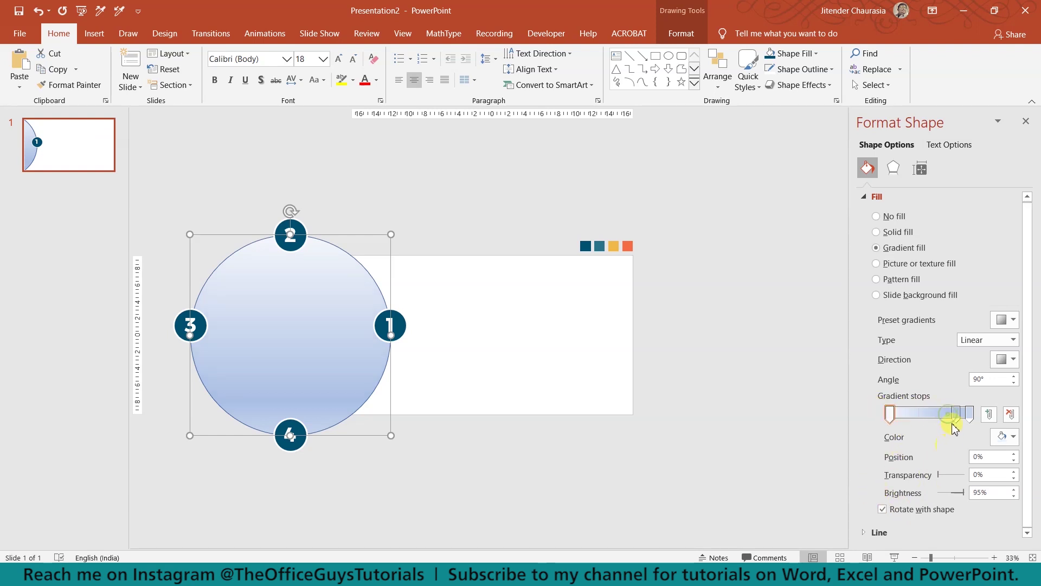
left_click_drag(953, 441, 952, 428)
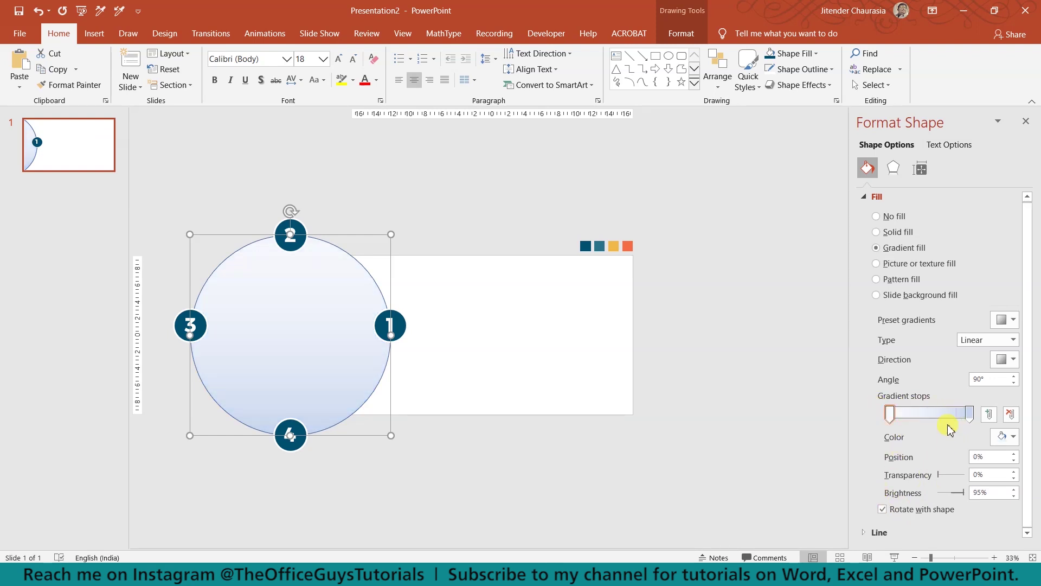
- Colour the first gradient stop with the yellow swatch and the last with dark blue
left_click(999, 437)
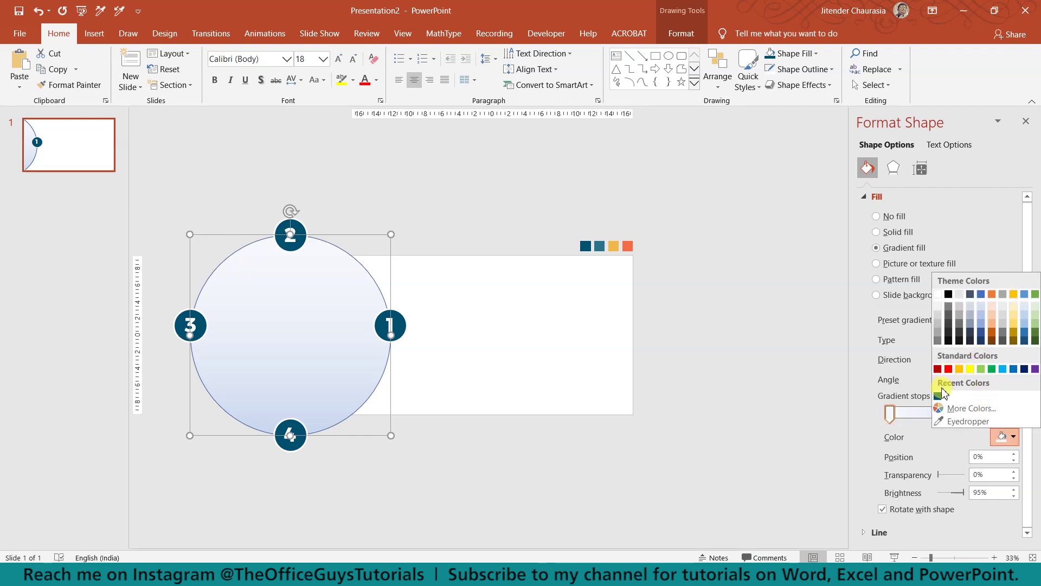
left_click(944, 424)
left_click(617, 247)
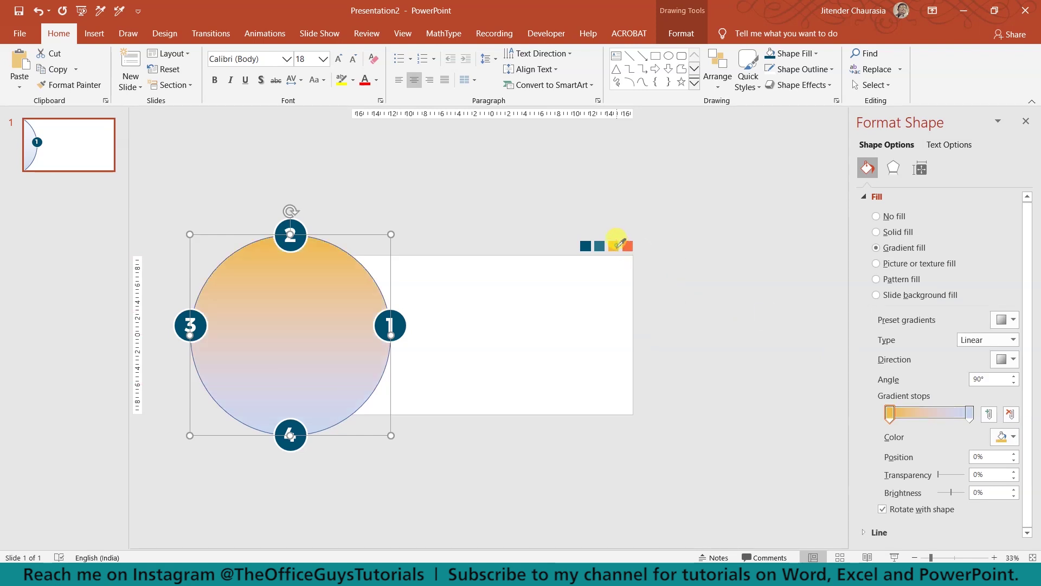
left_click(970, 413)
left_click(1004, 436)
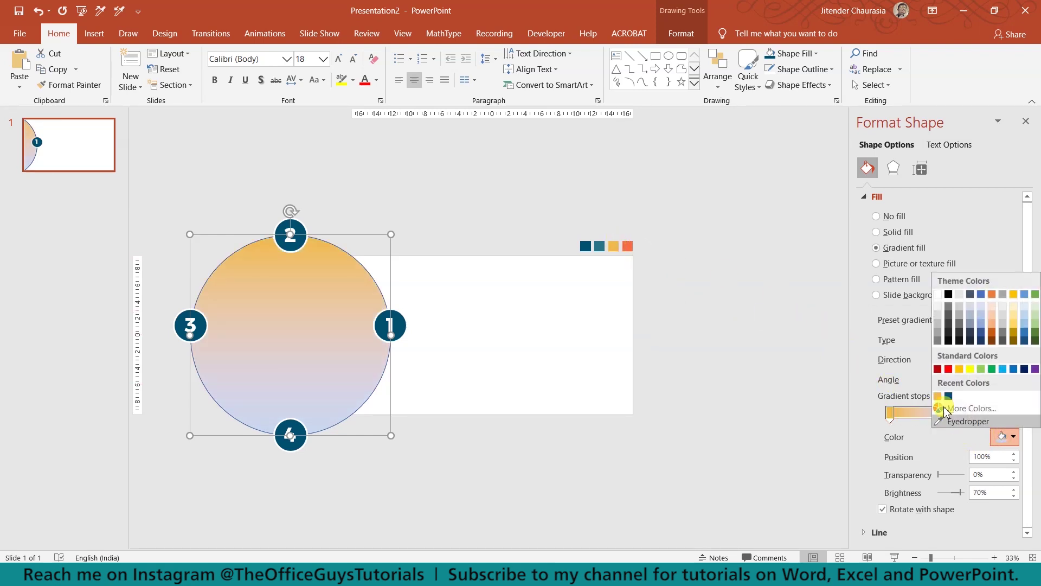
left_click(949, 424)
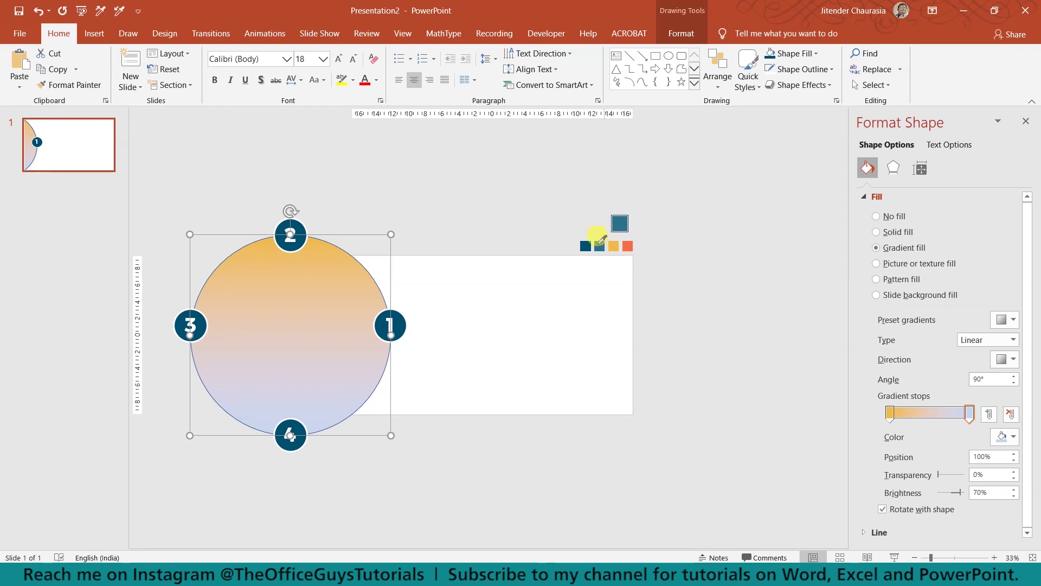
left_click(599, 246)
left_click(638, 227)
left_click(344, 275)
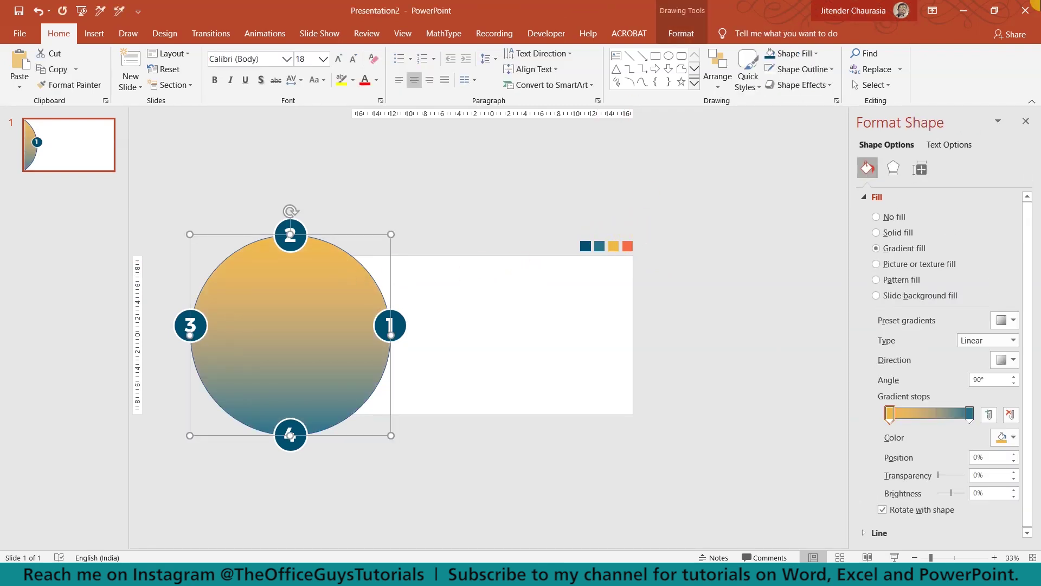
scroll(864, 381, "down", 1)
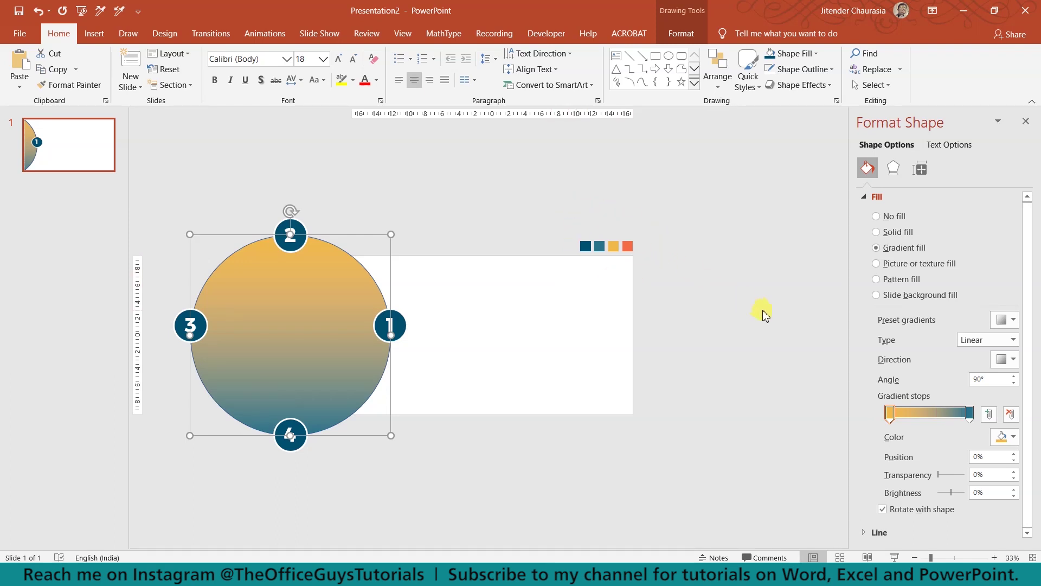
left_click(763, 314)
- Set the big circle's outline to No line
left_click(328, 278)
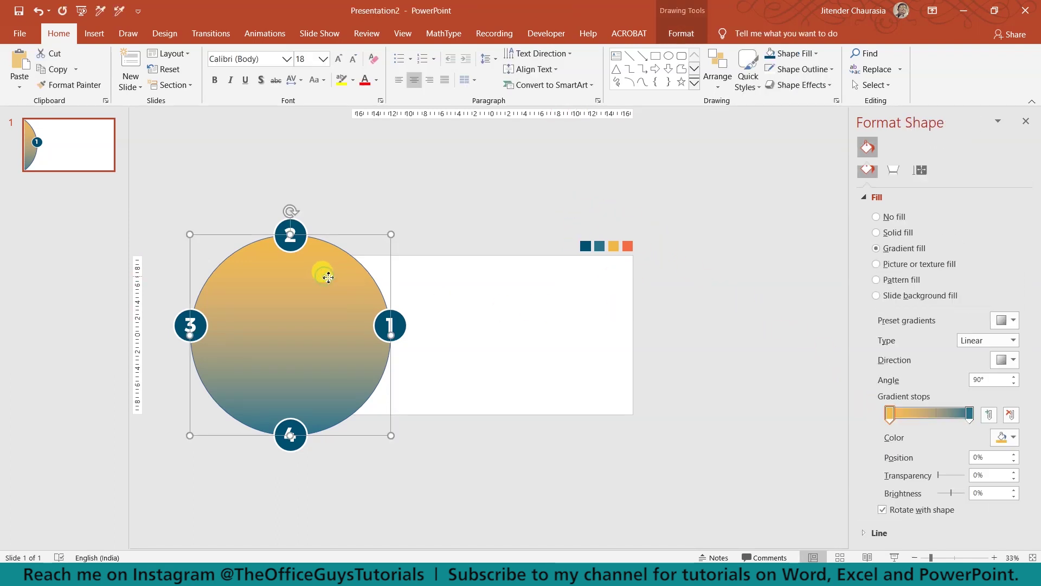
left_click(870, 531)
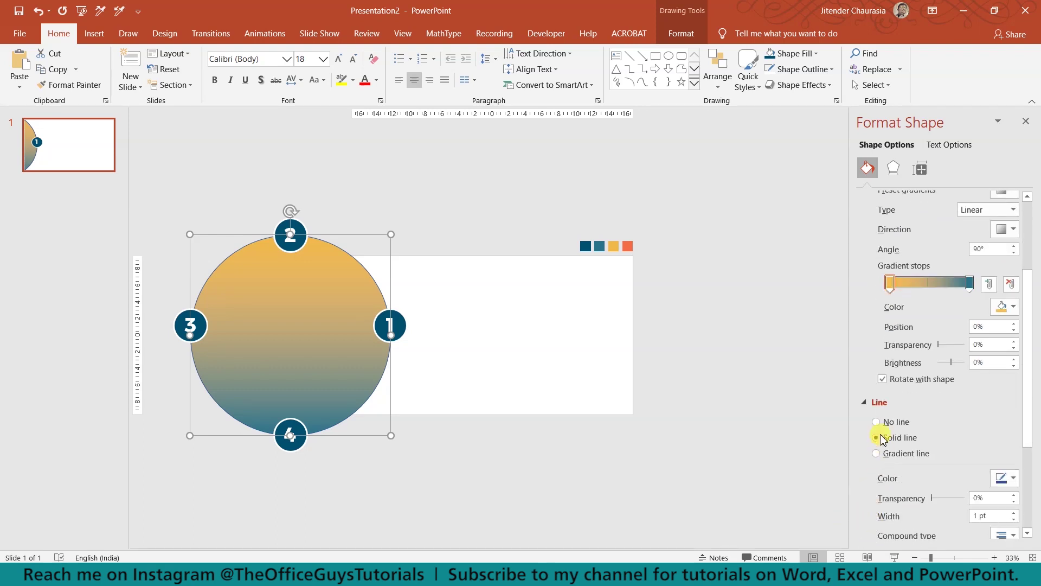
left_click(878, 401)
left_click(872, 530)
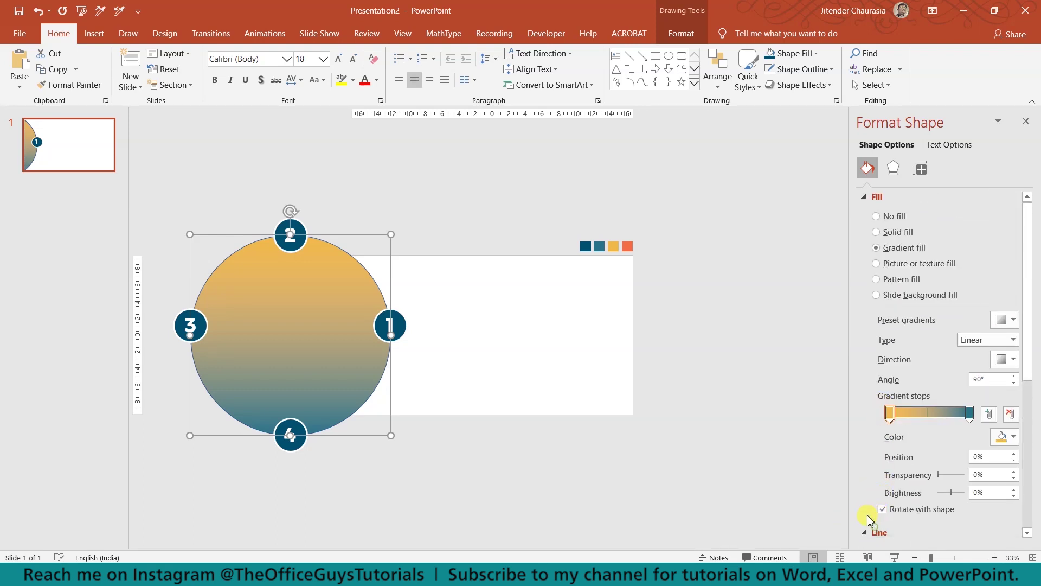
left_click(891, 459)
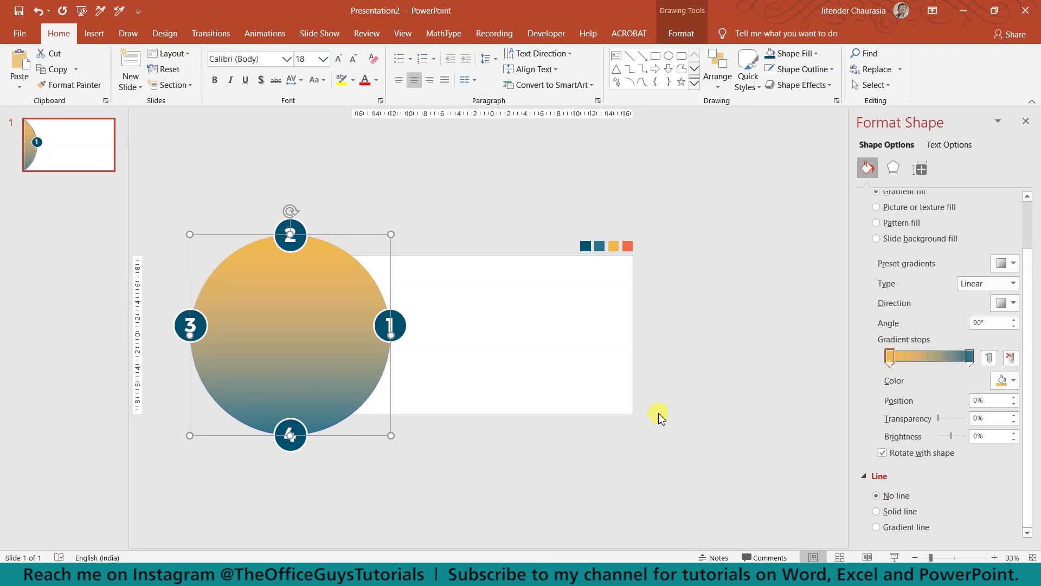
left_click(663, 400)
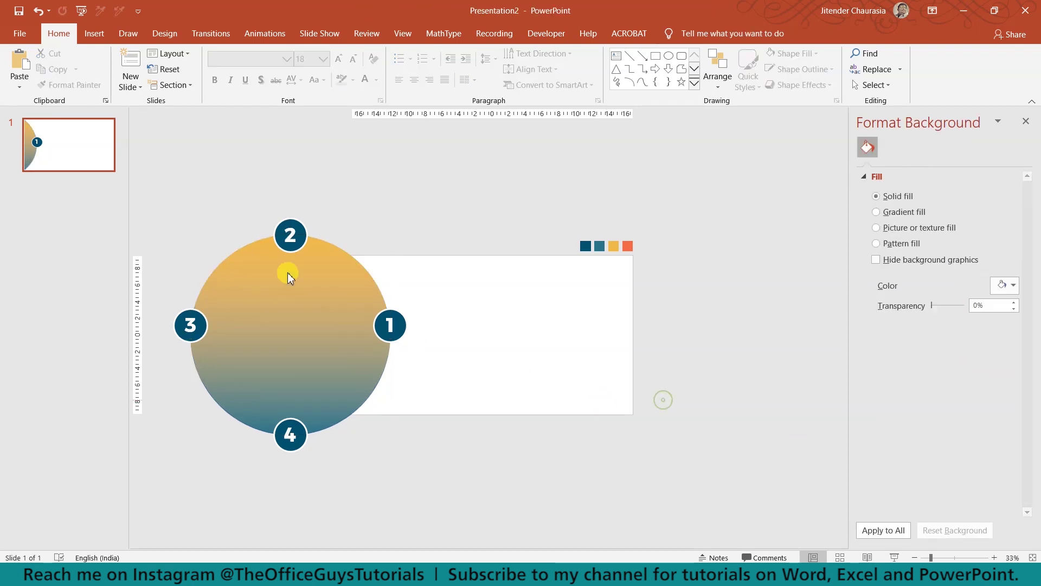
- Fill circles 2, 3 and 4 with the teal, yellow and orange swatch colours
left_click(301, 226)
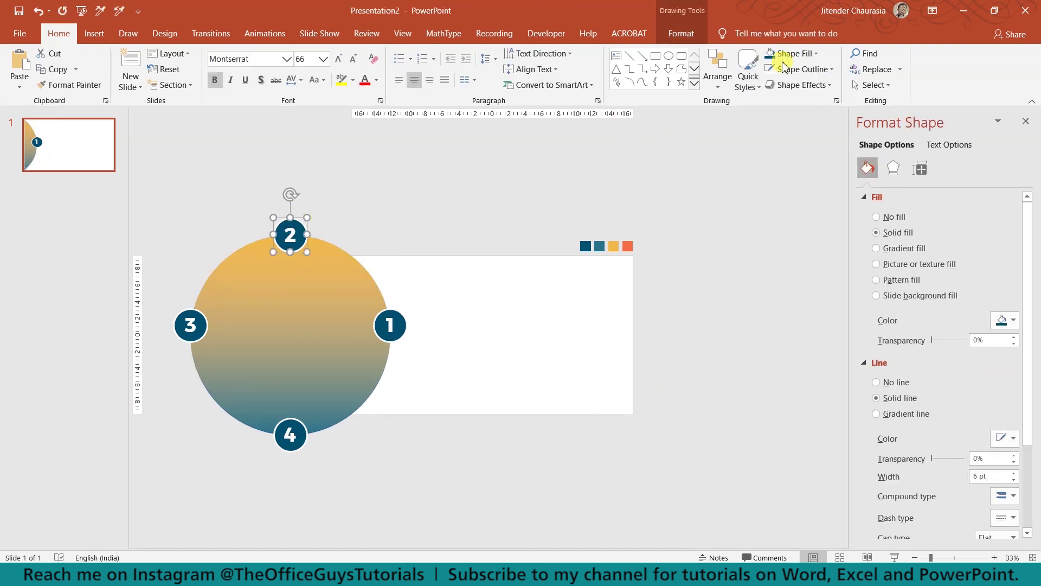
left_click(797, 54)
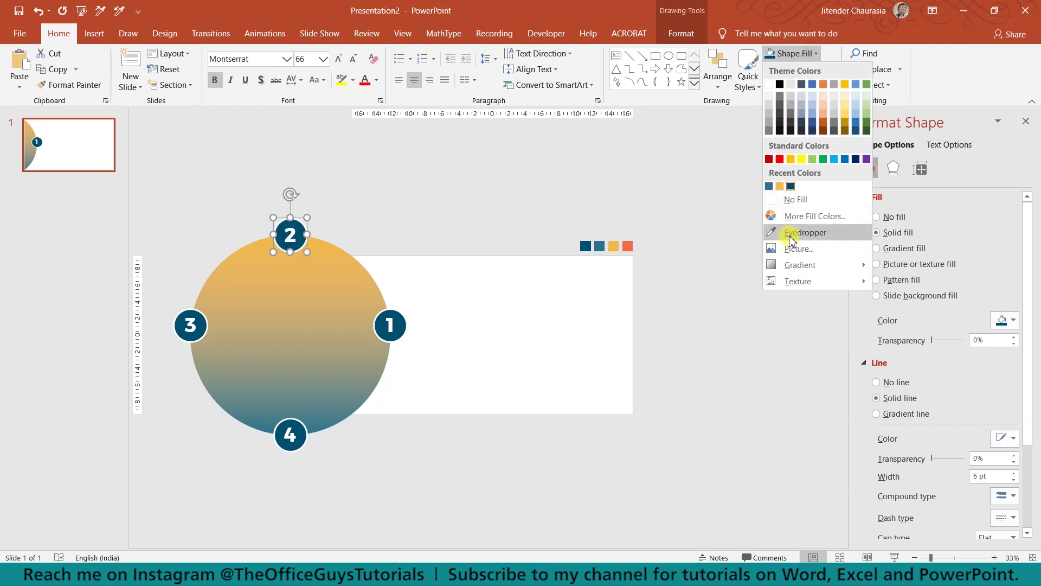
left_click(792, 234)
left_click(600, 243)
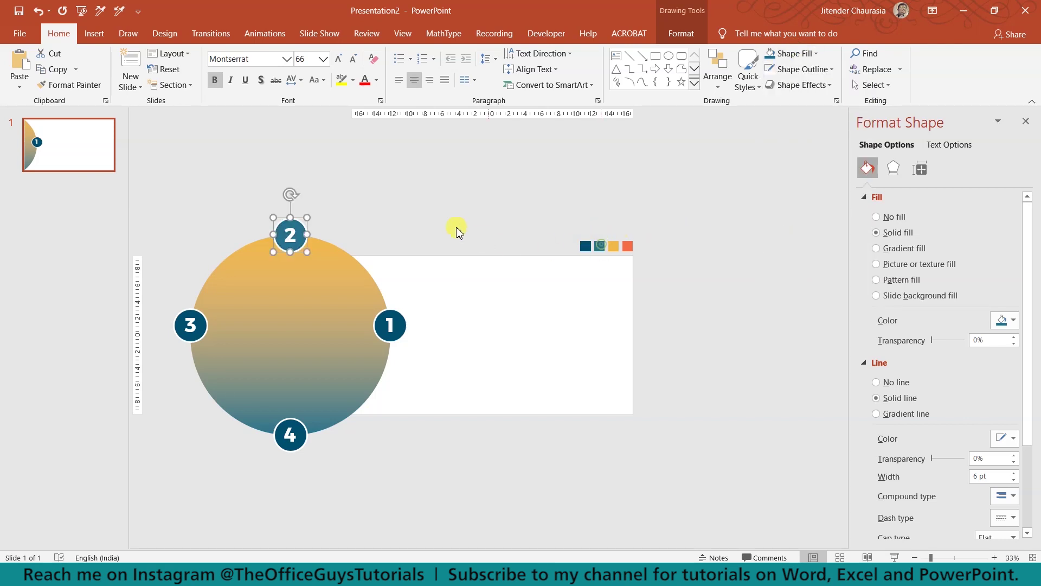
left_click(178, 321)
left_click(816, 54)
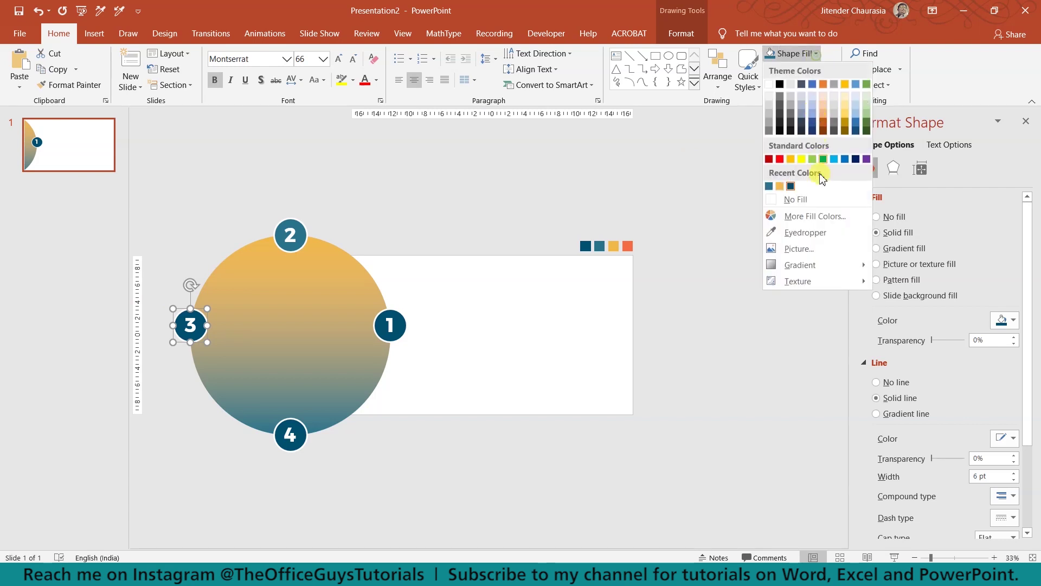
left_click(792, 234)
left_click(614, 246)
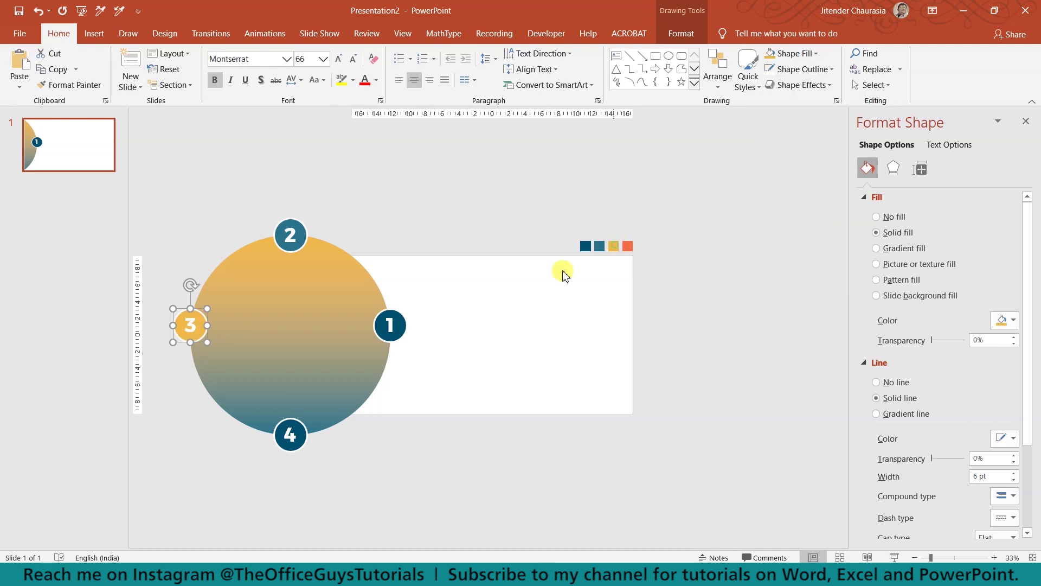
left_click(298, 448)
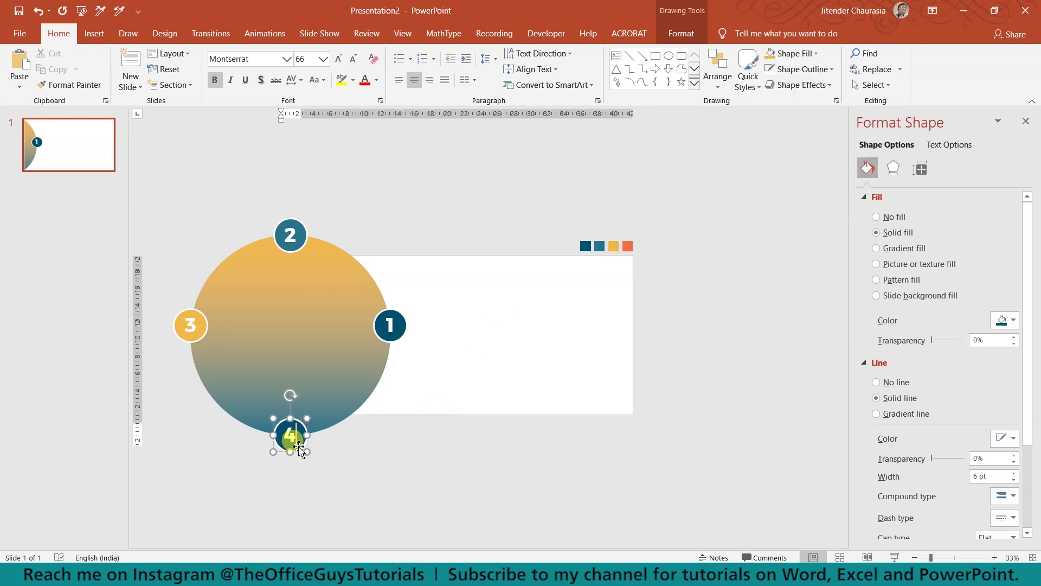
left_click(795, 53)
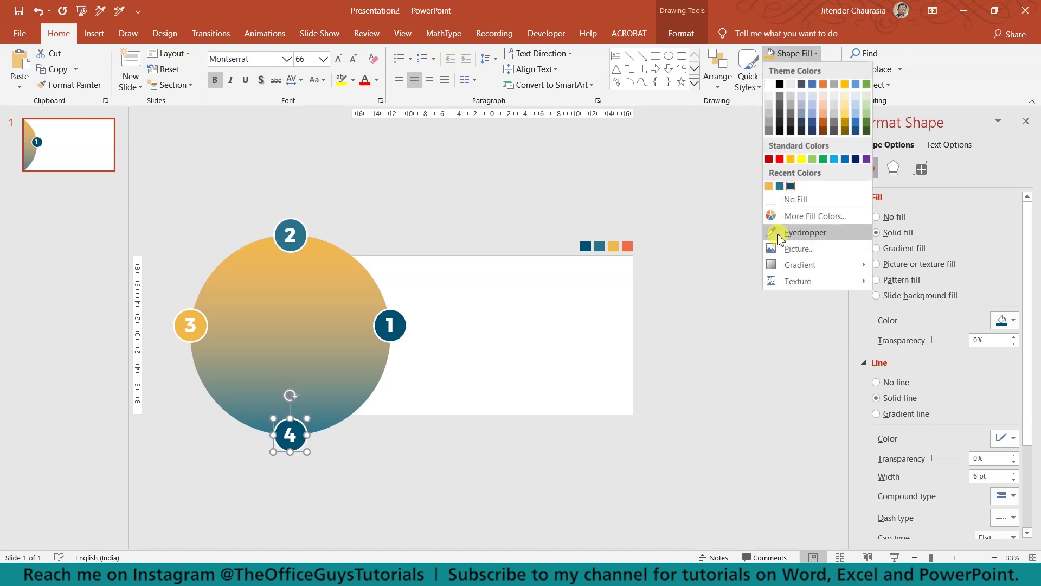
left_click(783, 230)
left_click(628, 246)
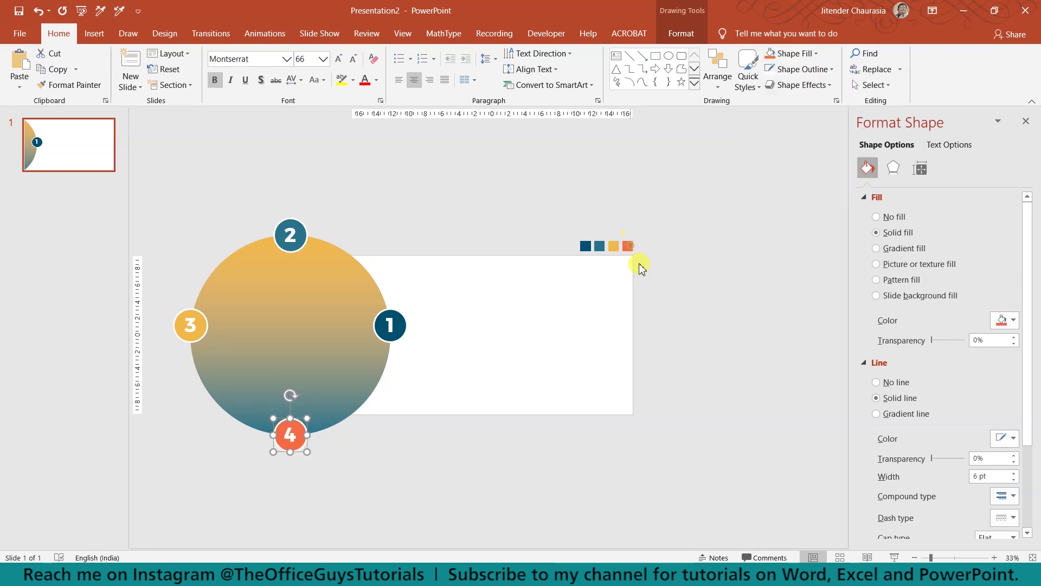
left_click(688, 295)
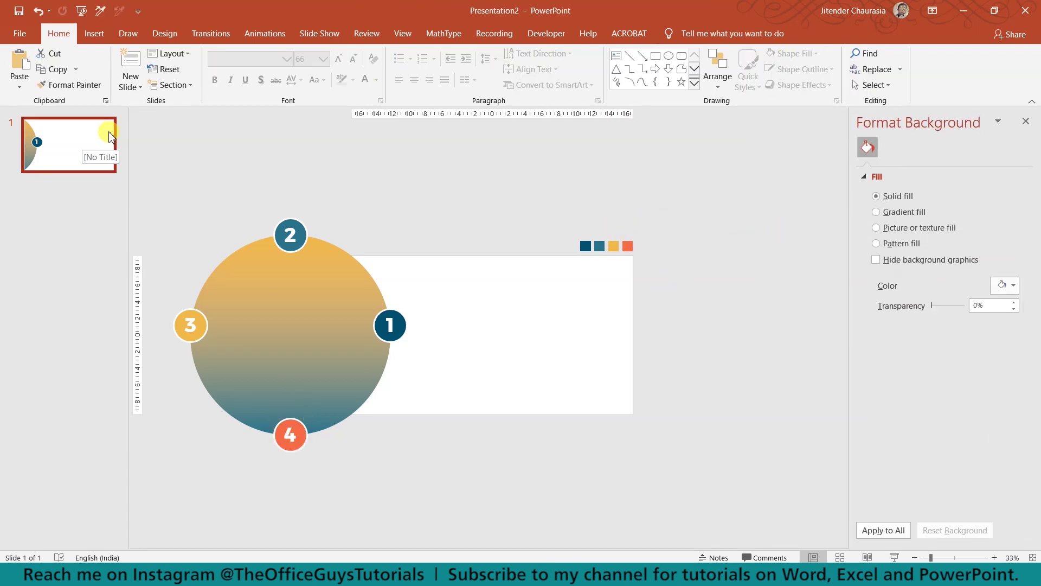
- Show the Transitions ribbon for the selected slide, with None still applied
left_click(84, 230)
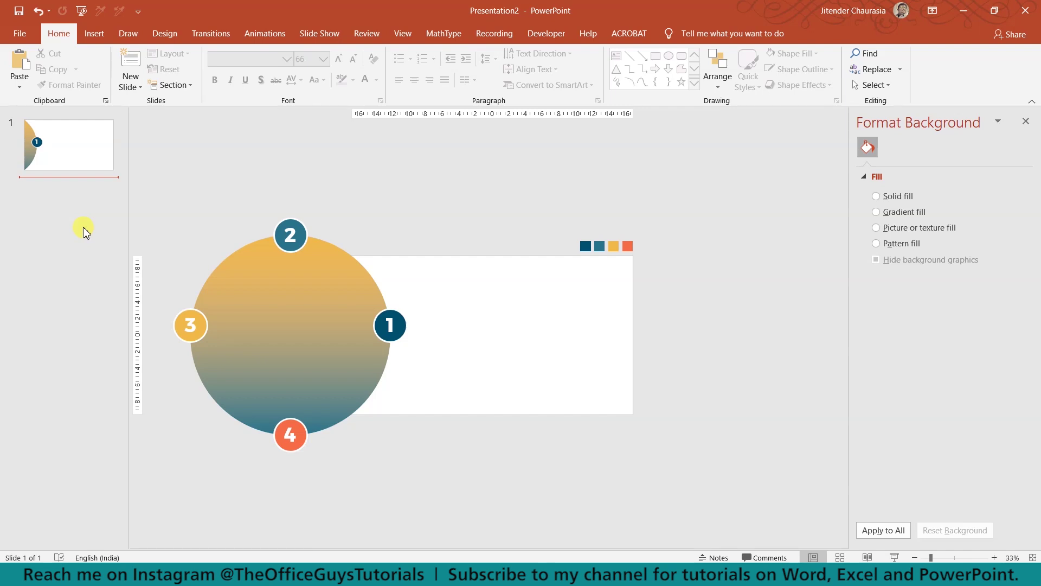
left_click(220, 33)
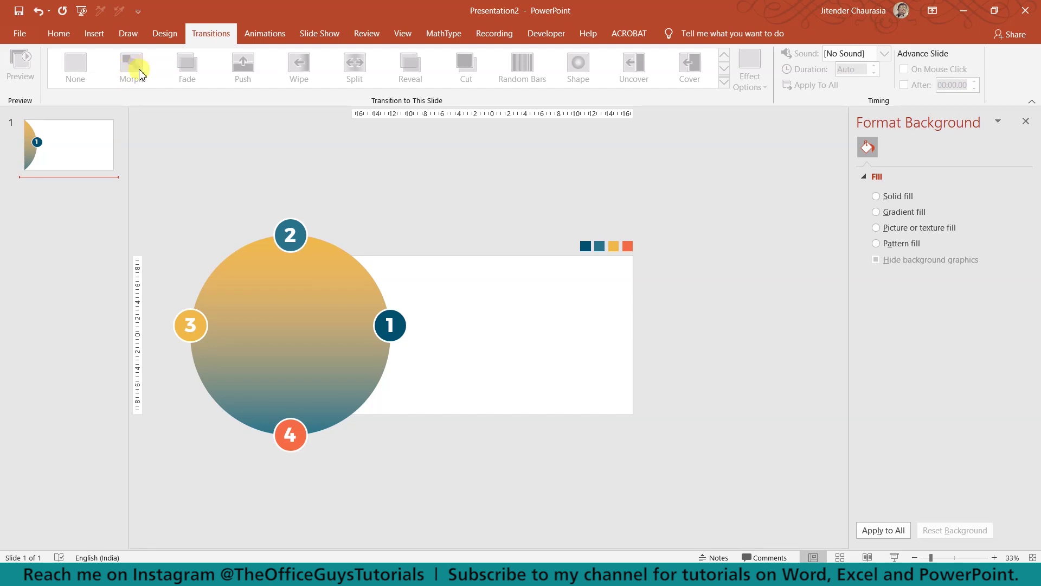
left_click(233, 173)
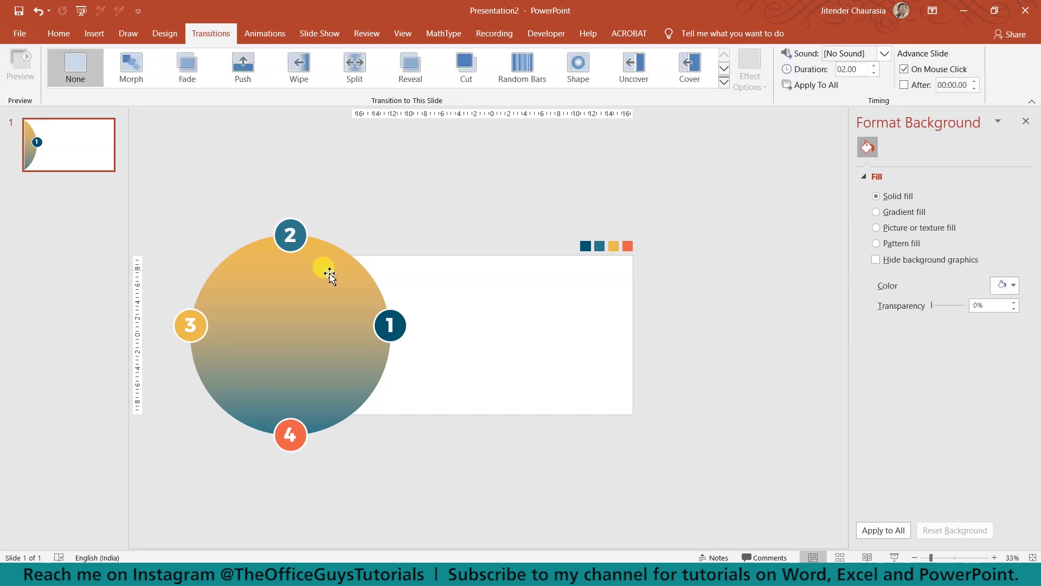
left_click(306, 223)
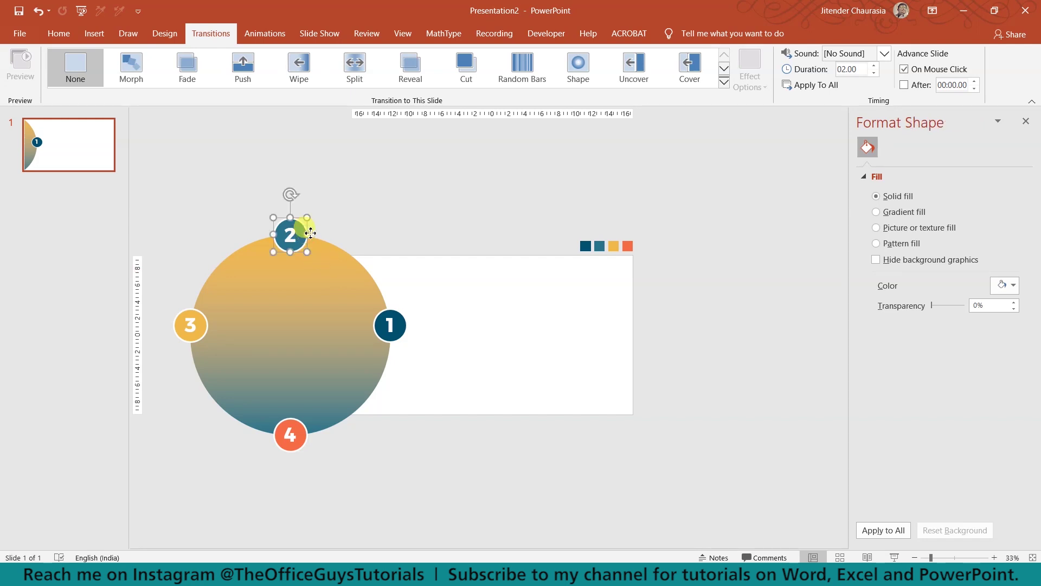
left_click(339, 223)
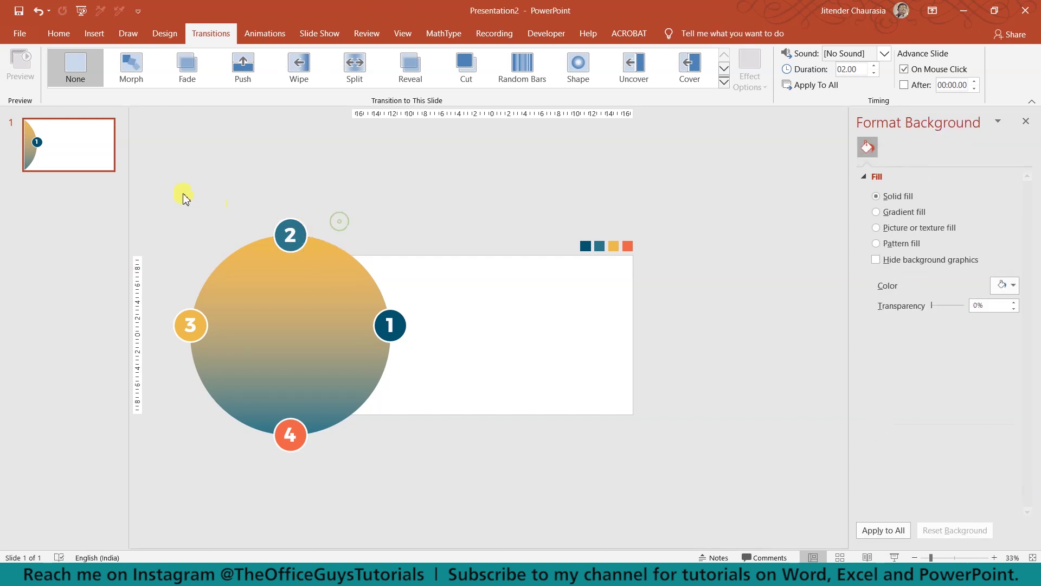
- Group the large circle with its four numbered circles, then trial a quarter rotation and undo it
left_click_drag(169, 194, 441, 495)
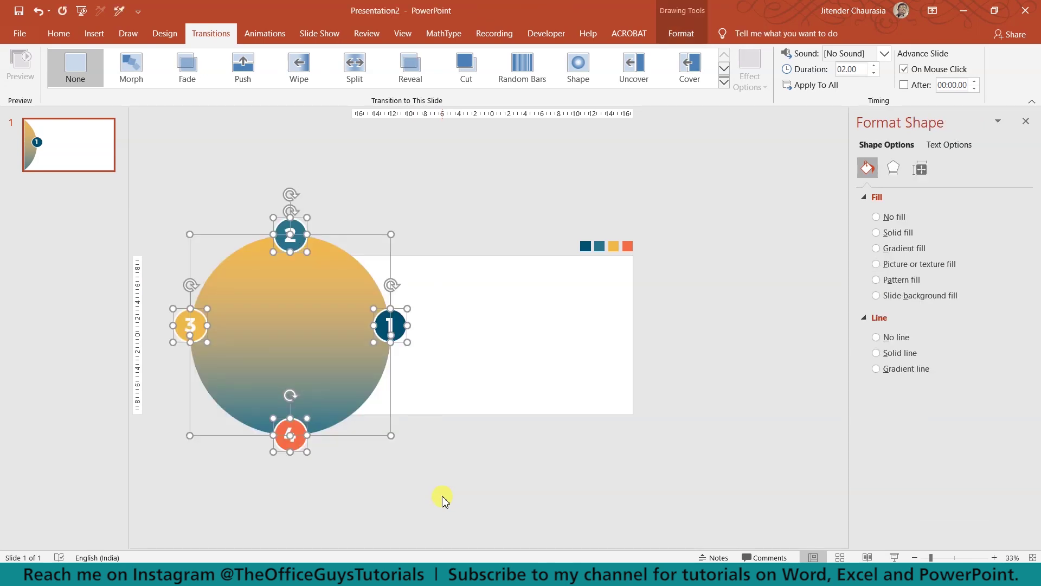
key("ctrl+g")
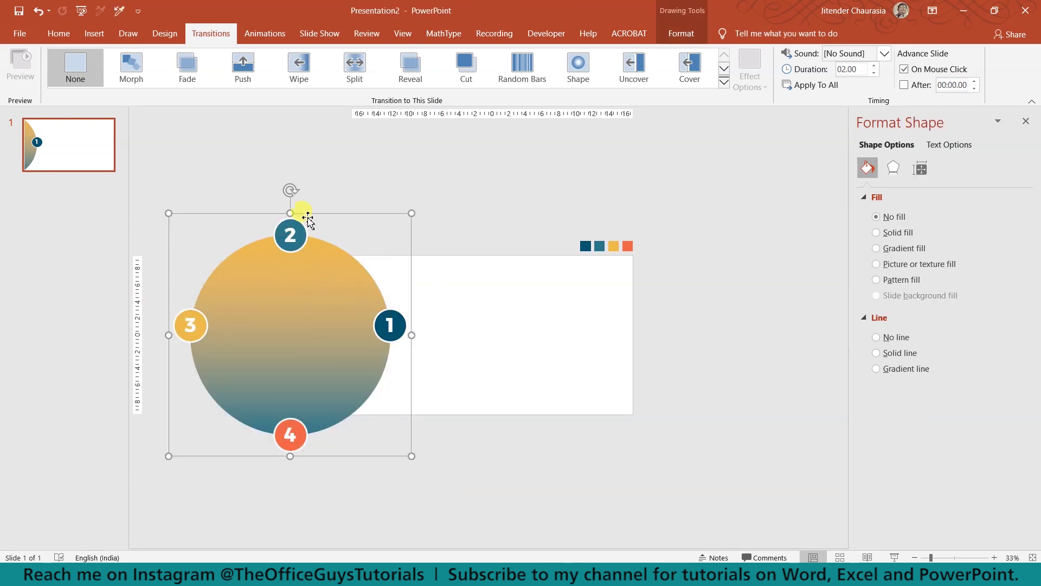
left_click_drag(290, 190, 428, 334)
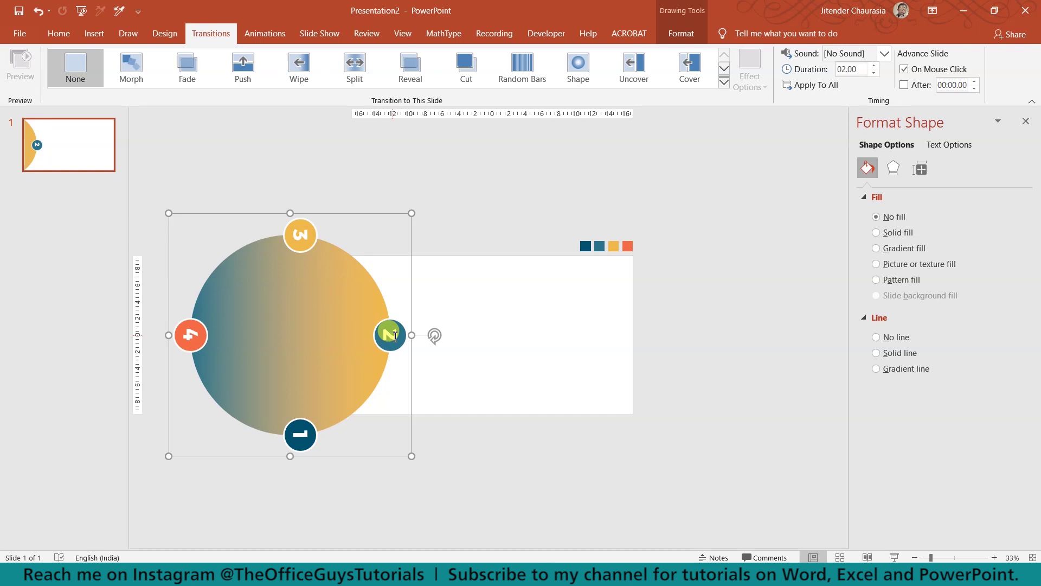
key("ctrl+z")
- Turn circle 2 sideways inside the group and check it with a trial rotation of the graphic
left_click(296, 225)
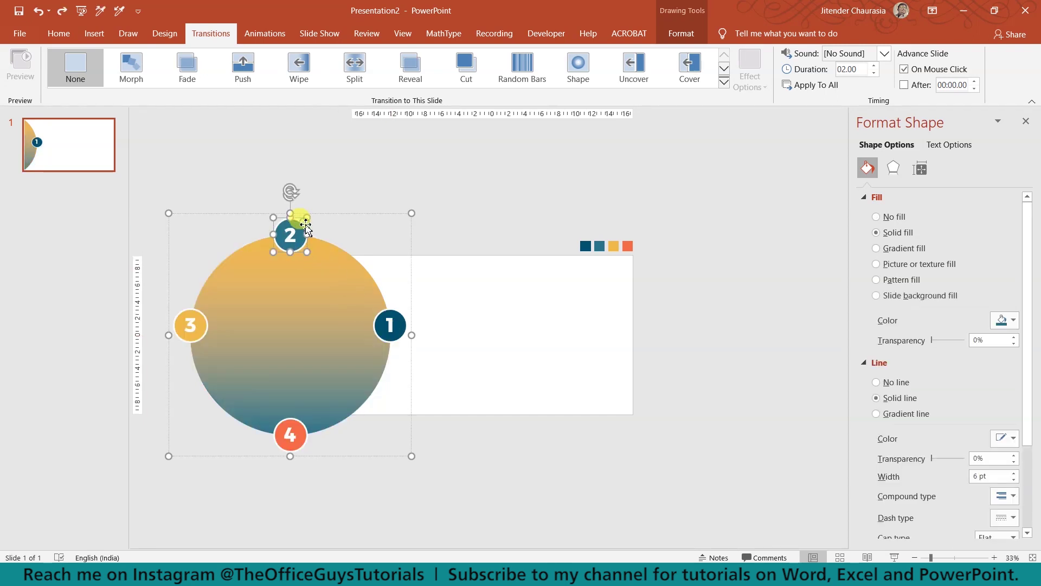
scroll(309, 228, "up", 3)
left_click_drag(402, 140, 360, 162)
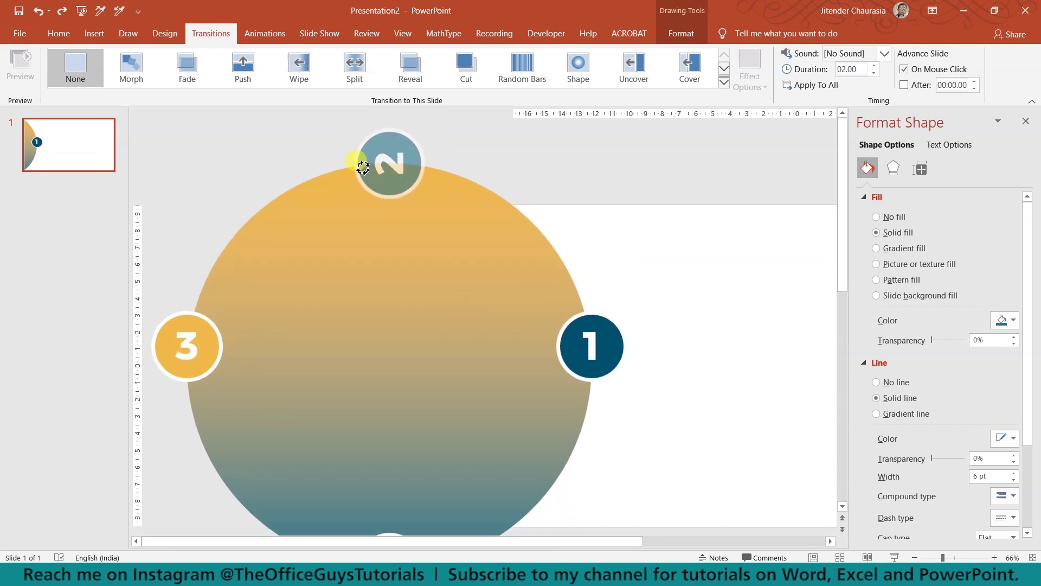
scroll(556, 244, "down", 2)
scroll(556, 244, "down", 2)
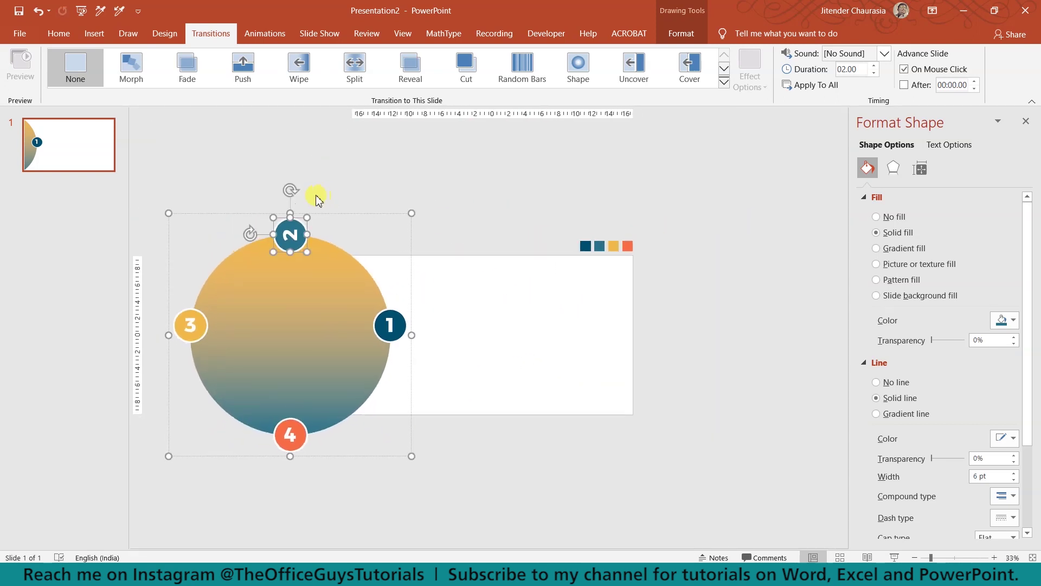
left_click_drag(286, 191, 407, 333)
key("ctrl+z")
left_click(223, 200)
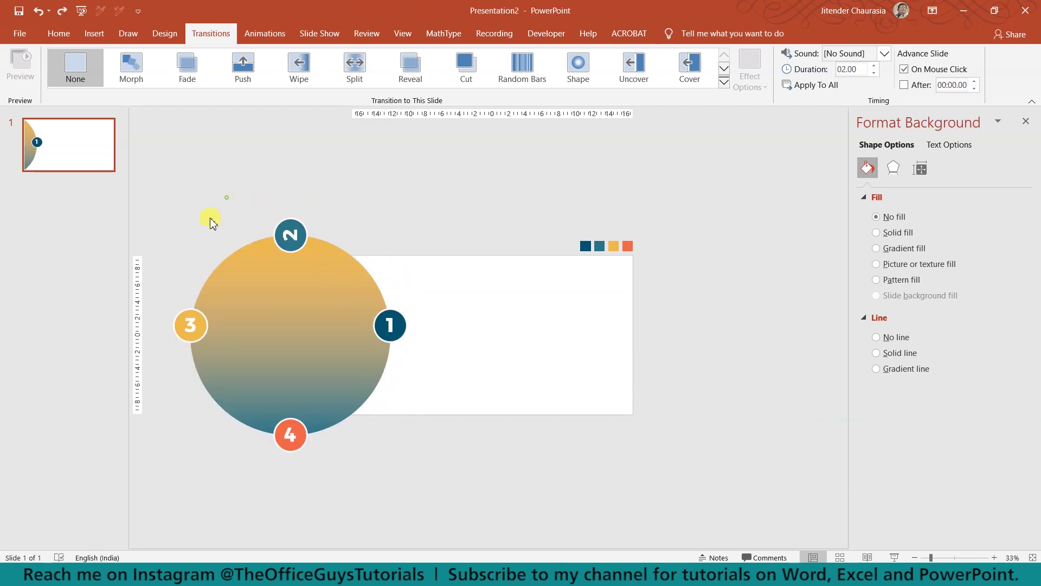
- Turn circle 3 individually so its number reads upright when the graphic rotates clockwise
left_click(188, 314)
left_click(190, 315)
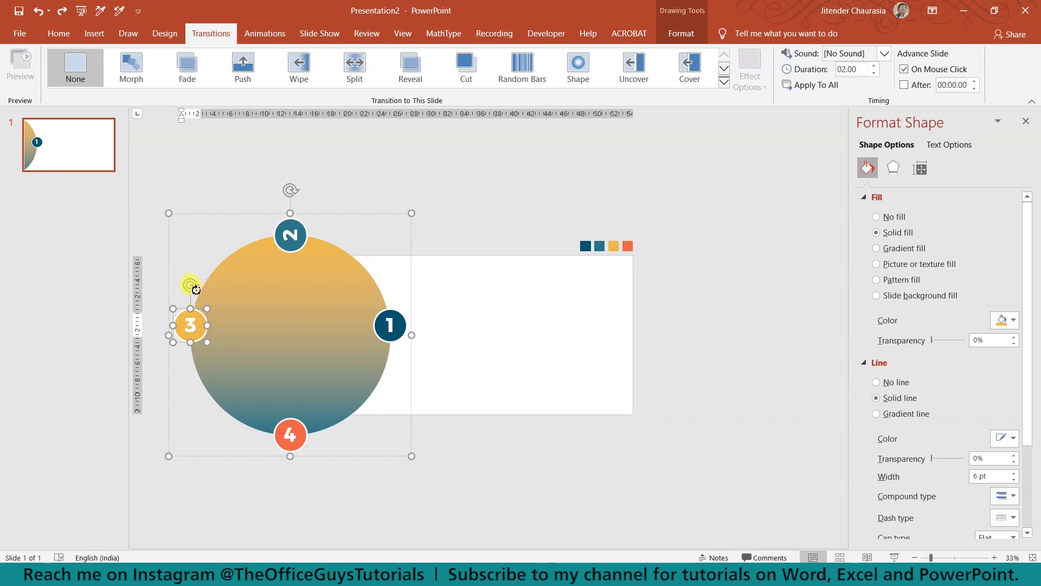
left_click_drag(195, 289, 155, 325)
left_click(205, 163)
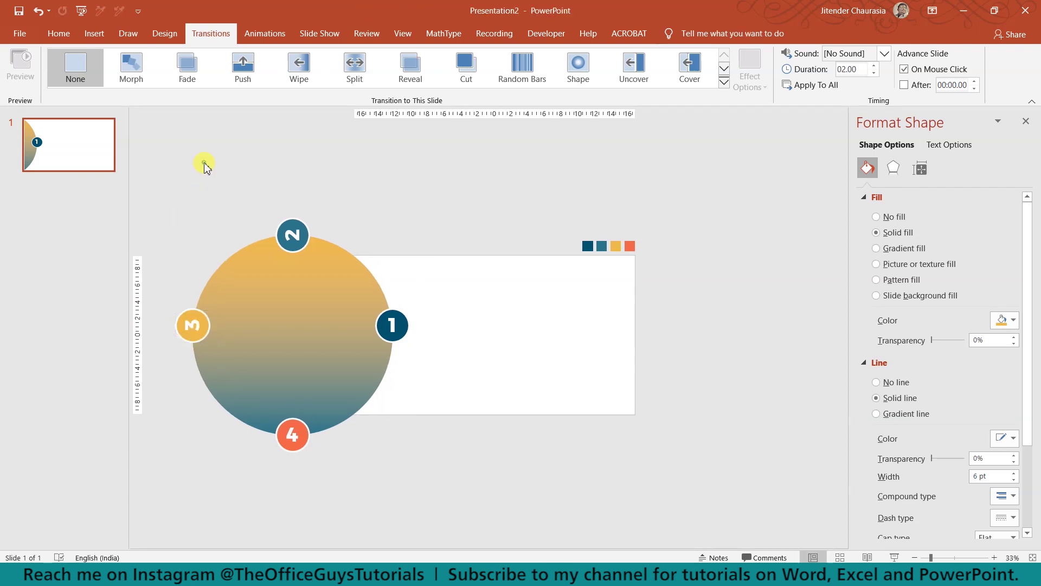
left_click(224, 270)
left_click_drag(290, 191, 284, 495)
left_click(390, 360)
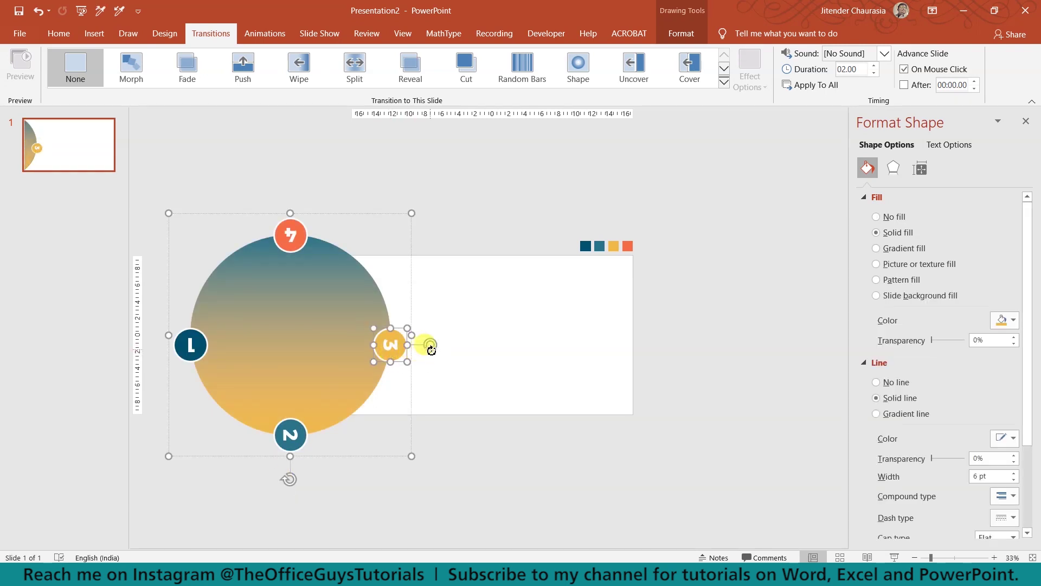
left_click_drag(428, 348, 431, 326)
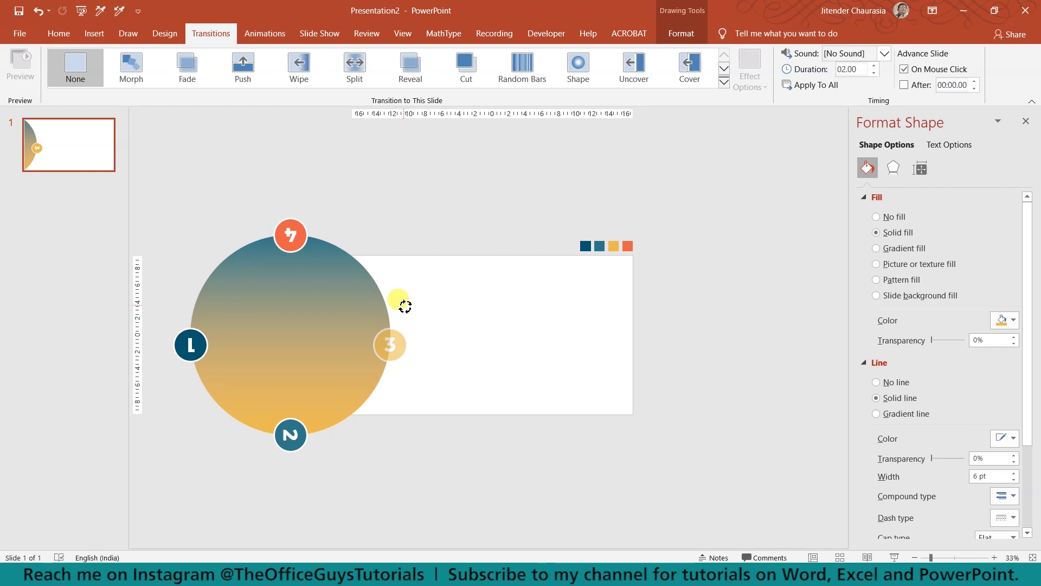
left_click_drag(405, 307, 407, 310)
left_click(446, 326)
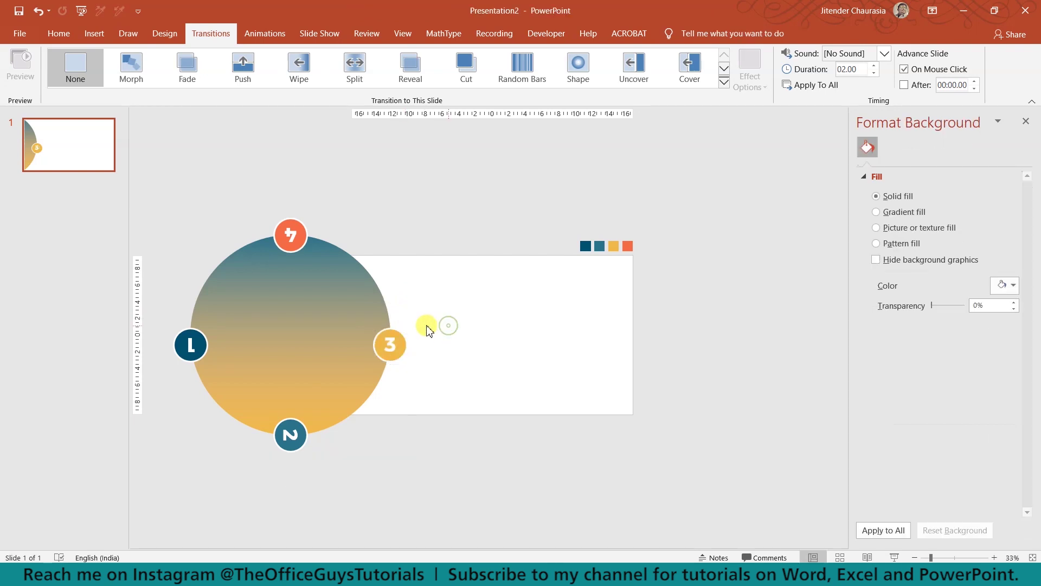
- Turn circle 4 upright after a quarter rotation, then rotate the graphic back to its start
left_click(356, 287)
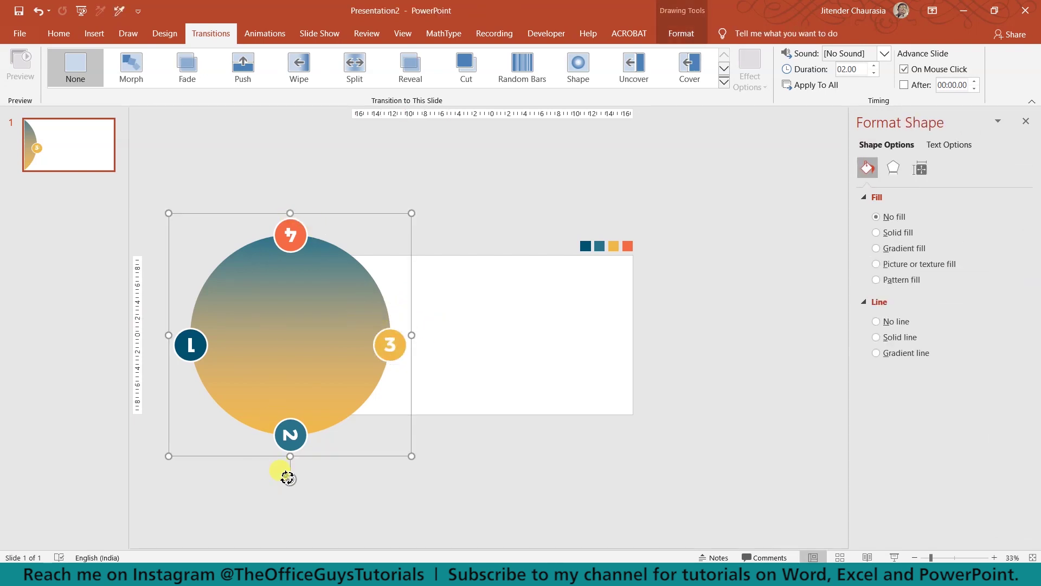
left_click_drag(287, 477, 194, 332)
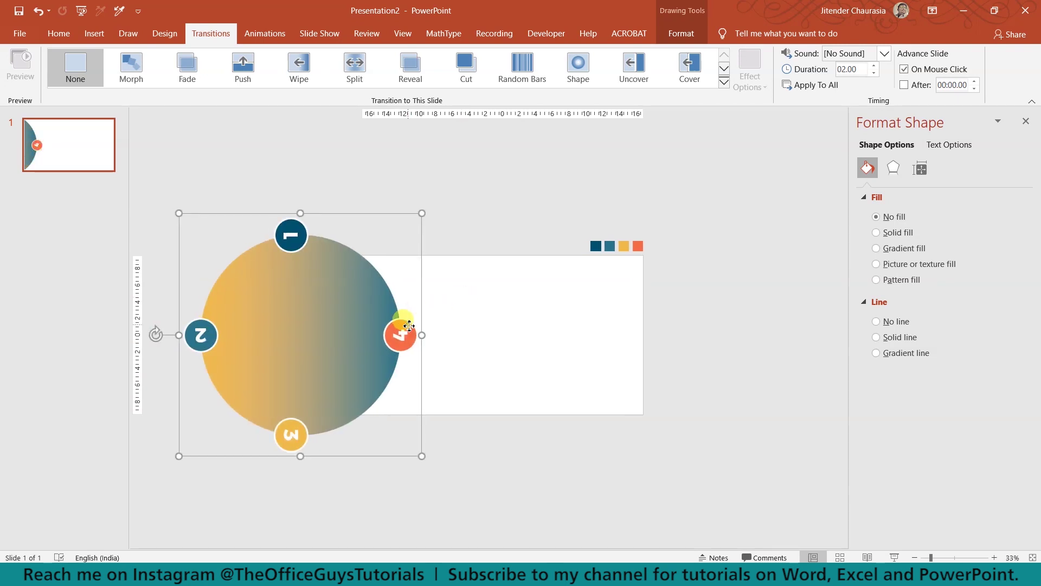
left_click(409, 326)
left_click_drag(361, 329, 394, 306)
left_click(457, 302)
left_click(302, 275)
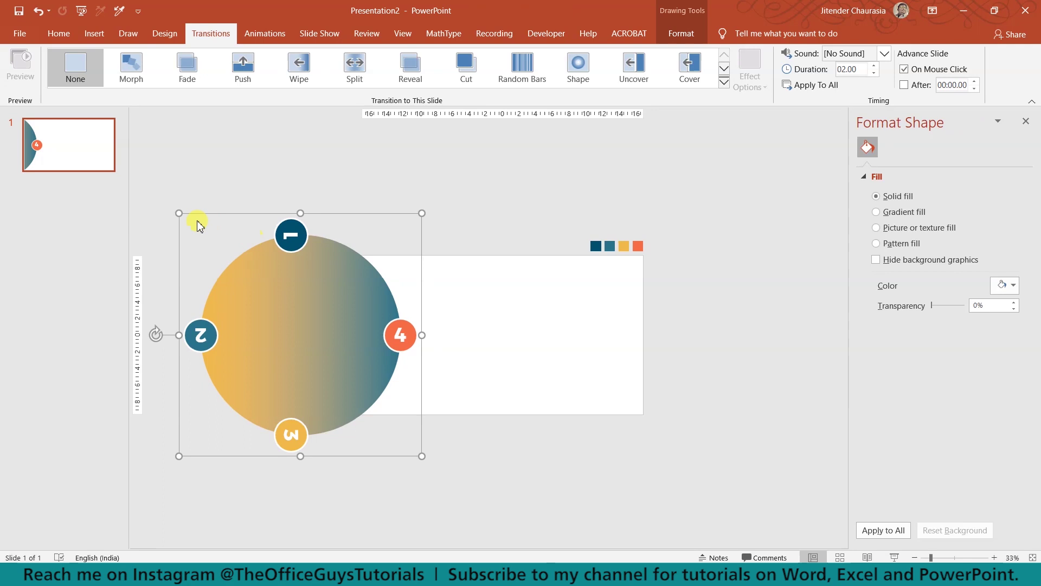
left_click_drag(157, 332, 313, 229)
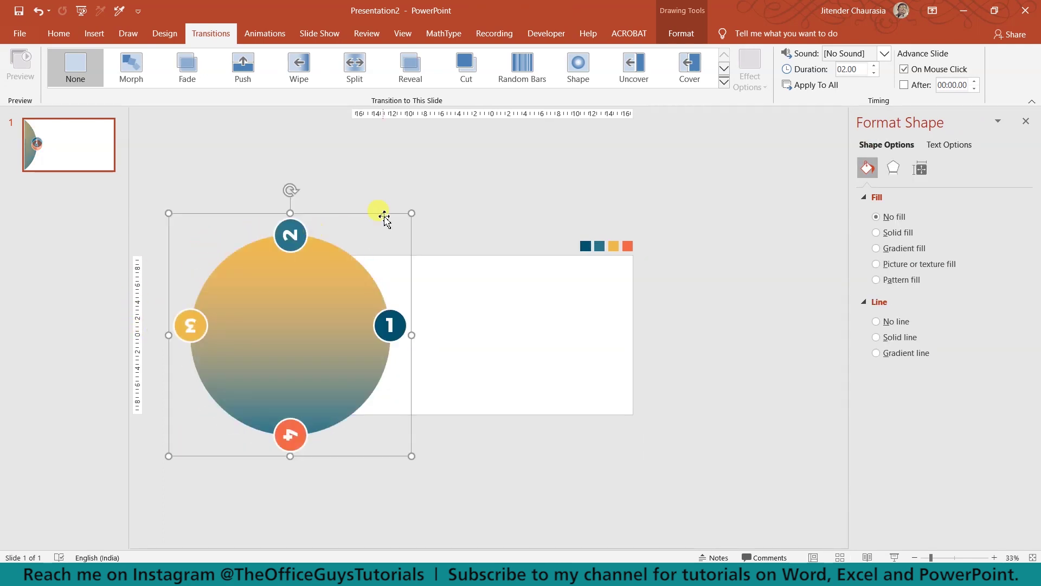
left_click(462, 197)
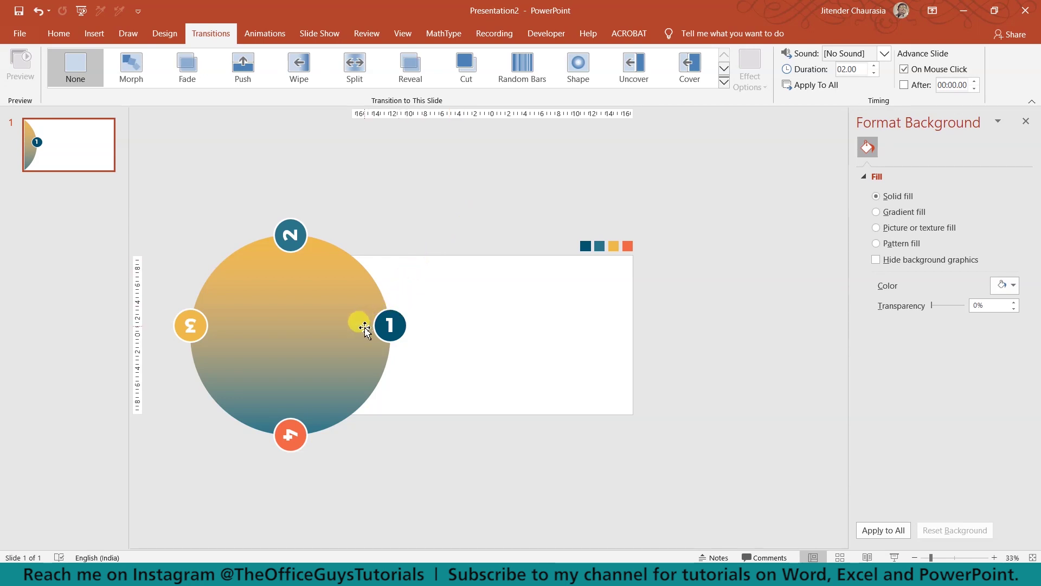
- Apply Align Middle to circles 1 and 3 so both sit on the slide's vertical centre
mouse_move(362, 329)
left_mouse_down()
mouse_move(348, 348)
mouse_move(397, 334)
left_mouse_up()
left_click(395, 328)
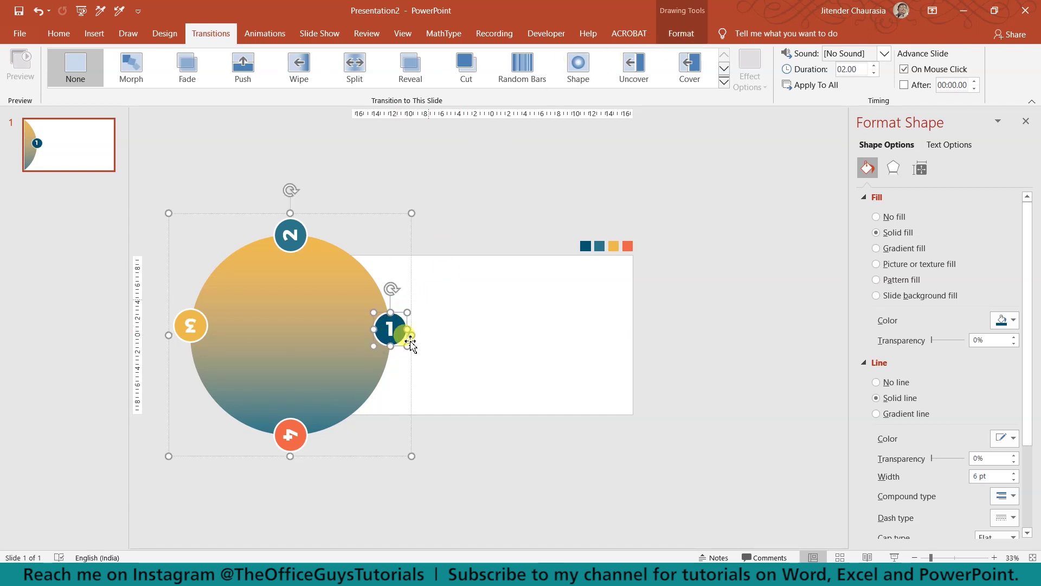
left_click(399, 340)
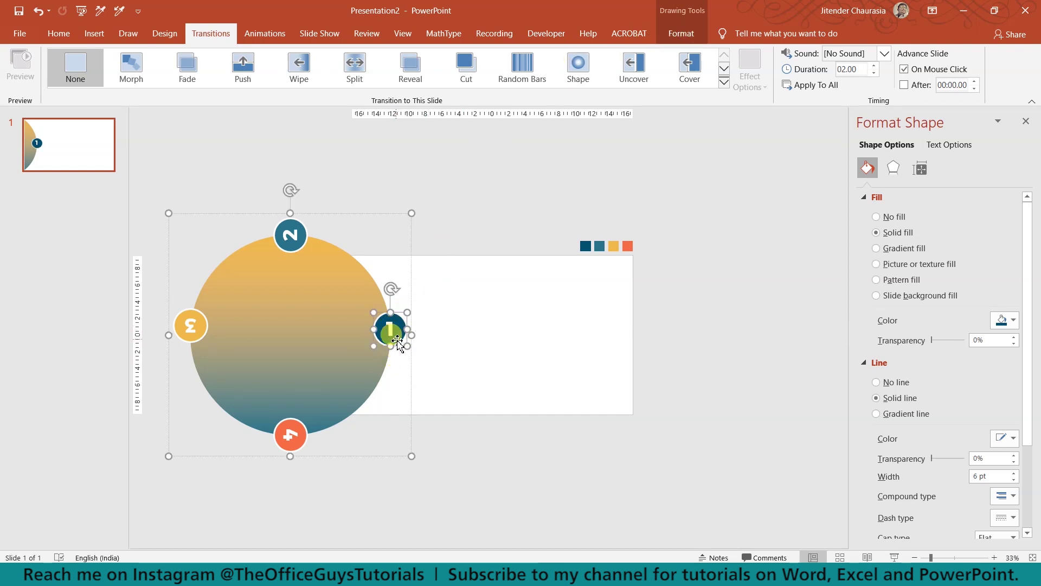
left_click(699, 37)
left_click(905, 53)
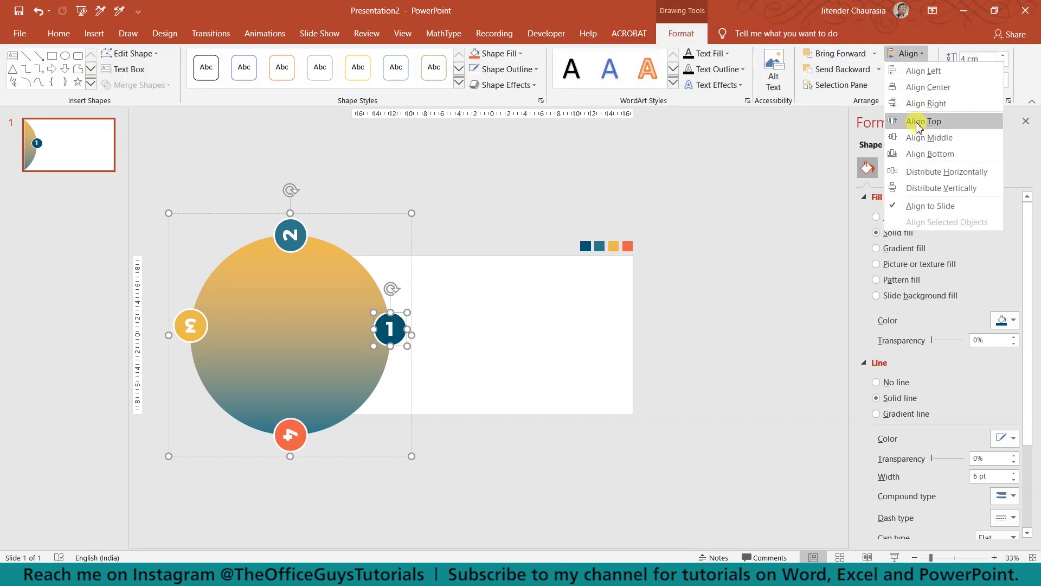
left_click(928, 138)
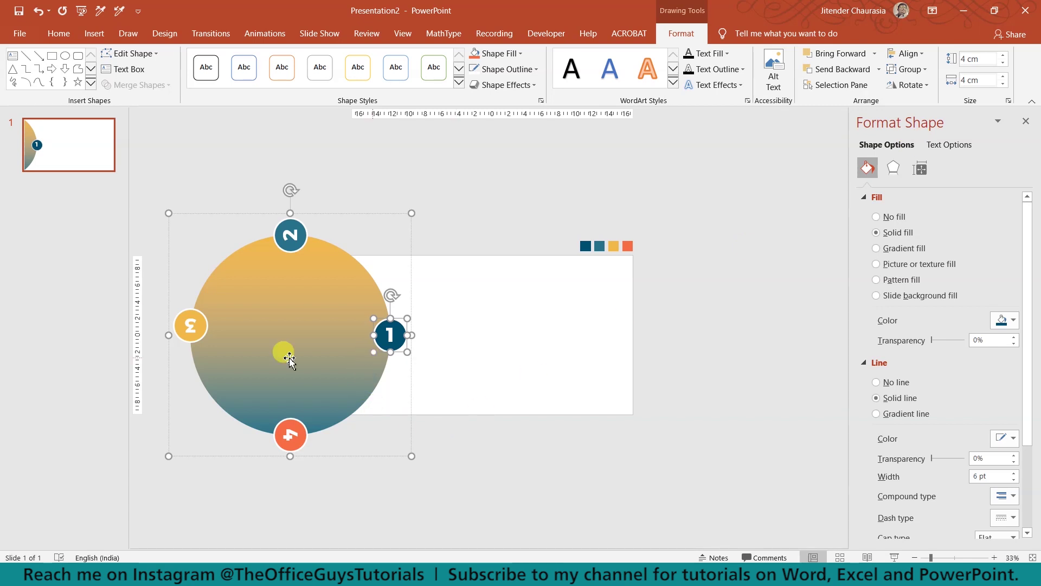
left_click(191, 331)
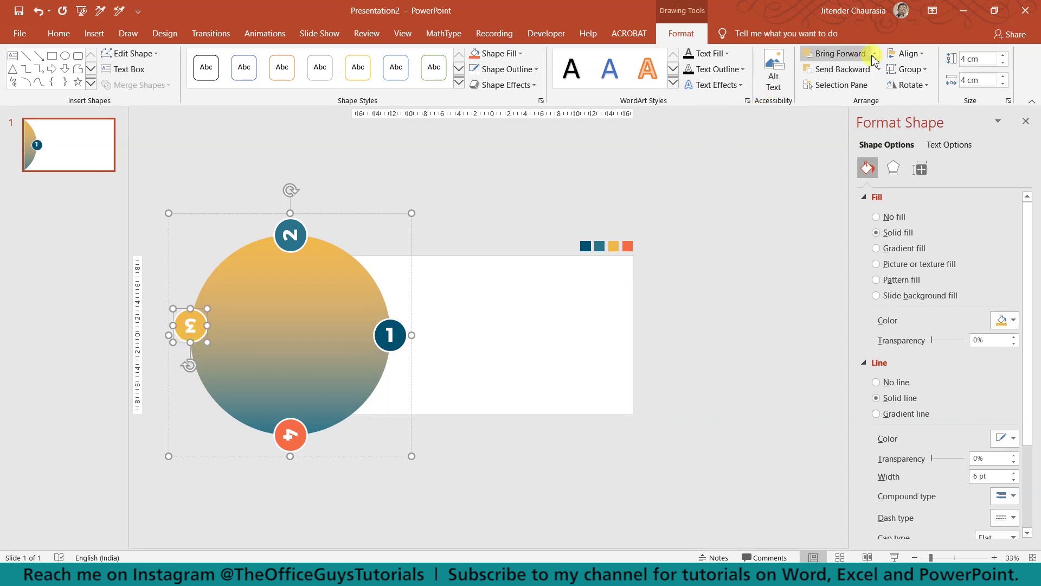
left_click(906, 53)
left_click(921, 137)
left_click(644, 201)
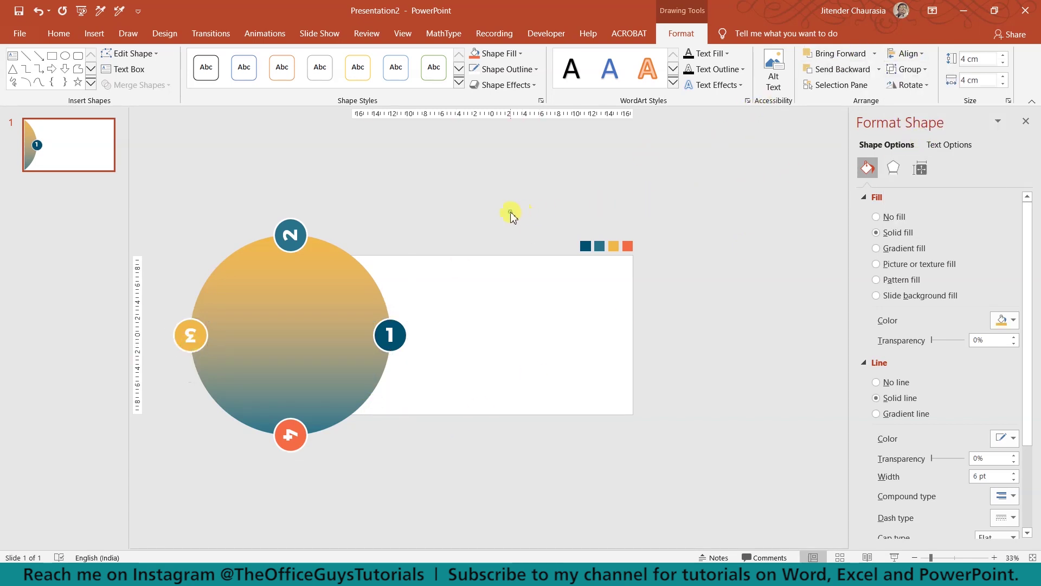
left_click(63, 158)
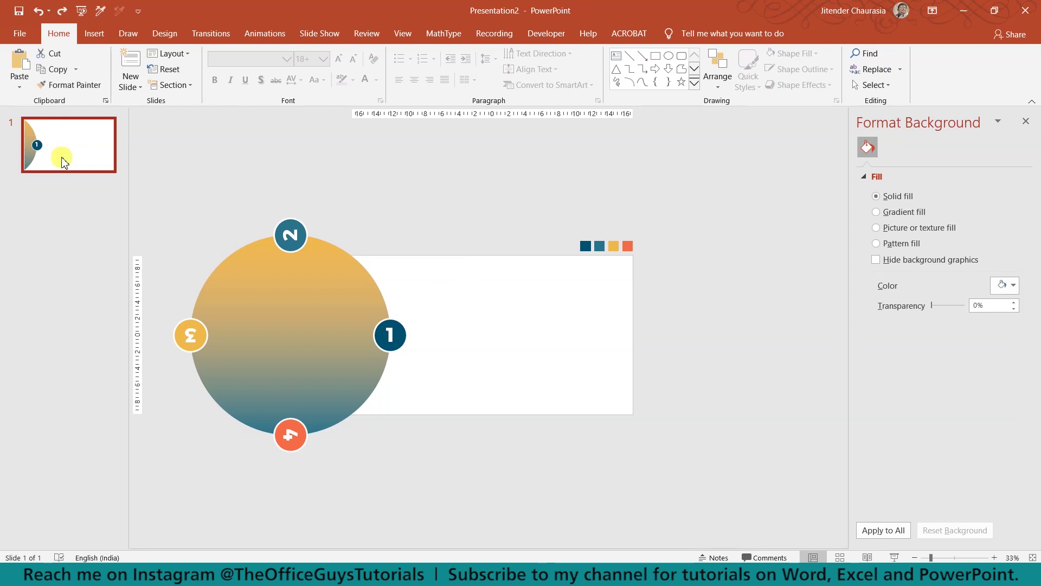
- Duplicate slide 1 into four identical slides and give slides 2–4 the Morph transition
key("ctrl+d")
key("ctrl+d")
key("ctrl+d")
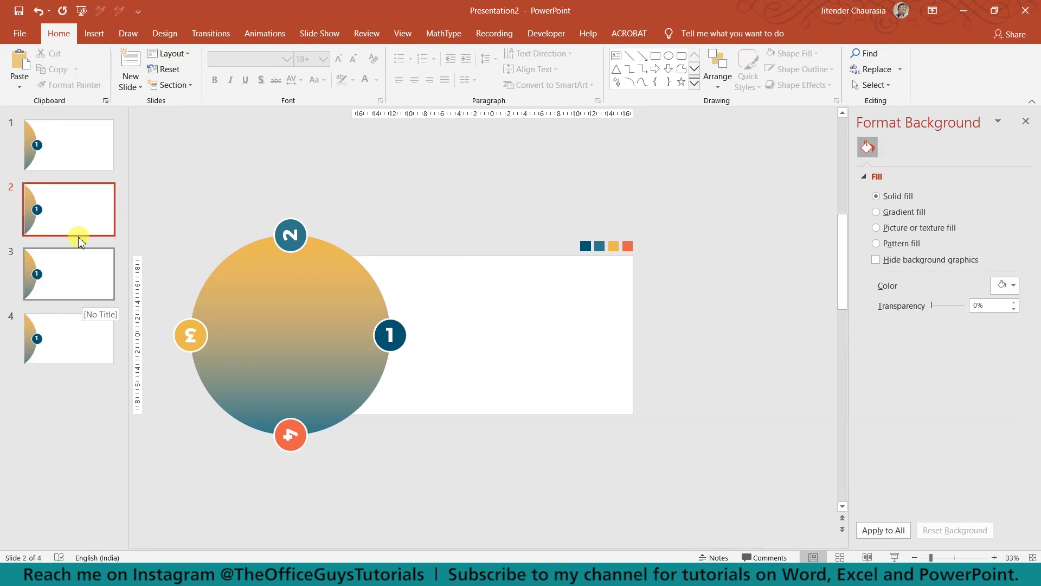
left_click(49, 225)
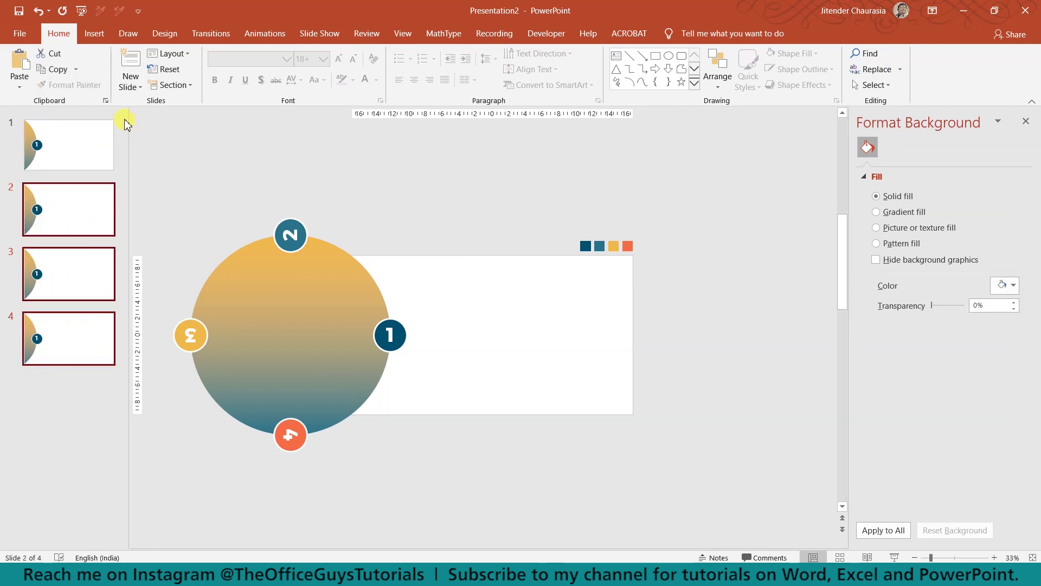
left_click(210, 33)
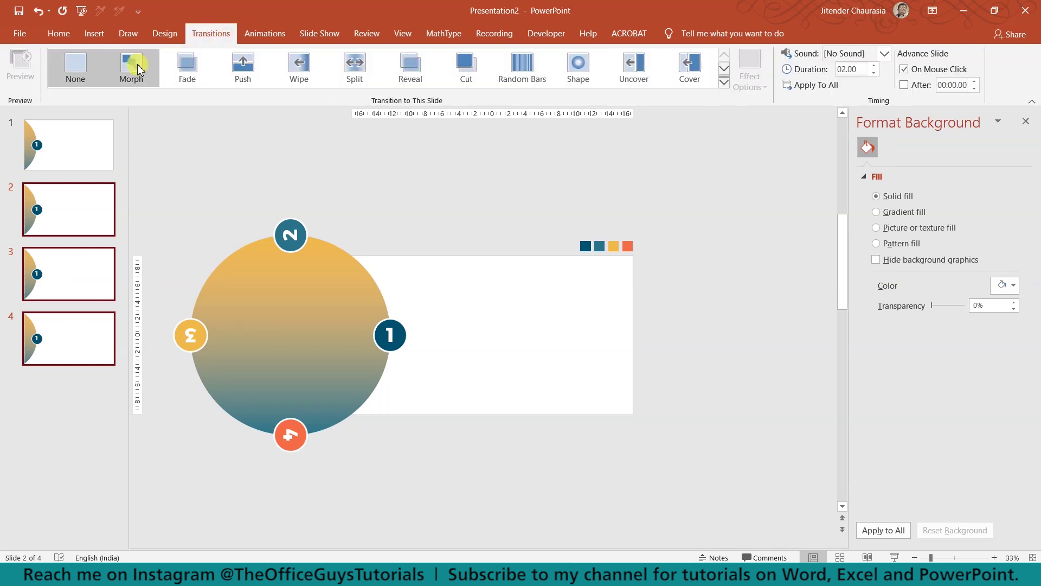
left_click(134, 67)
left_click(60, 215)
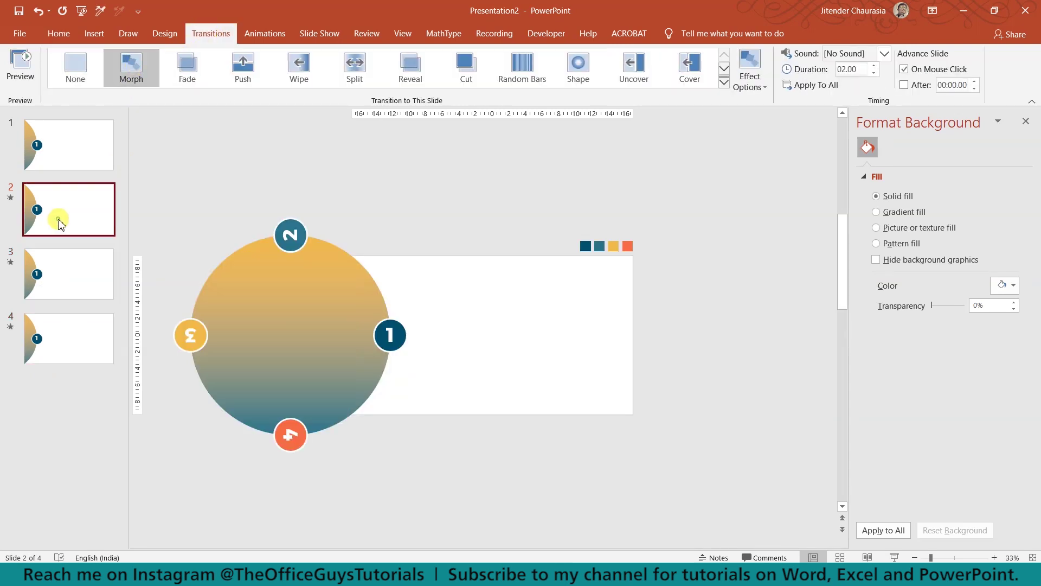
- Rotate the circle graphic on slides 2, 3 and 4 so markers 2, 3 and 4 face right
left_click(298, 309)
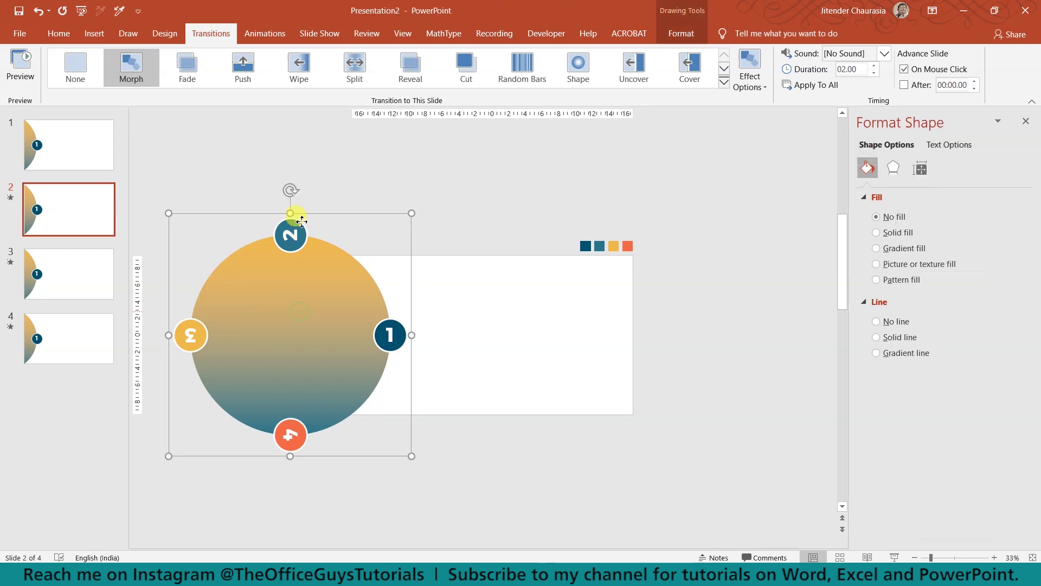
mouse_move(291, 186)
left_mouse_down()
mouse_move(337, 213)
mouse_move(412, 300)
mouse_move(429, 364)
left_mouse_up()
left_click(93, 285)
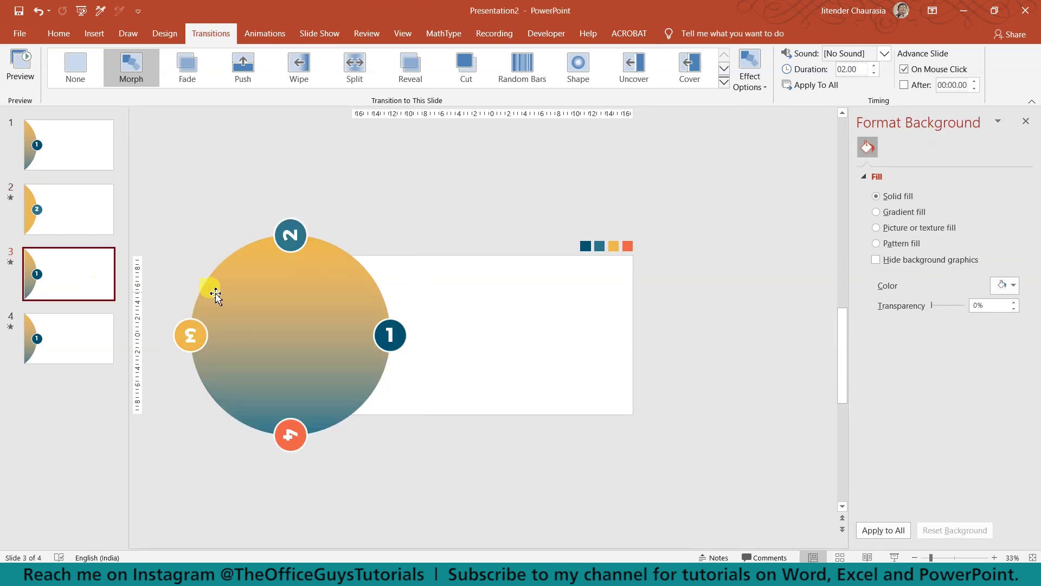
left_click(233, 282)
left_click_drag(288, 188, 269, 463)
left_click(58, 323)
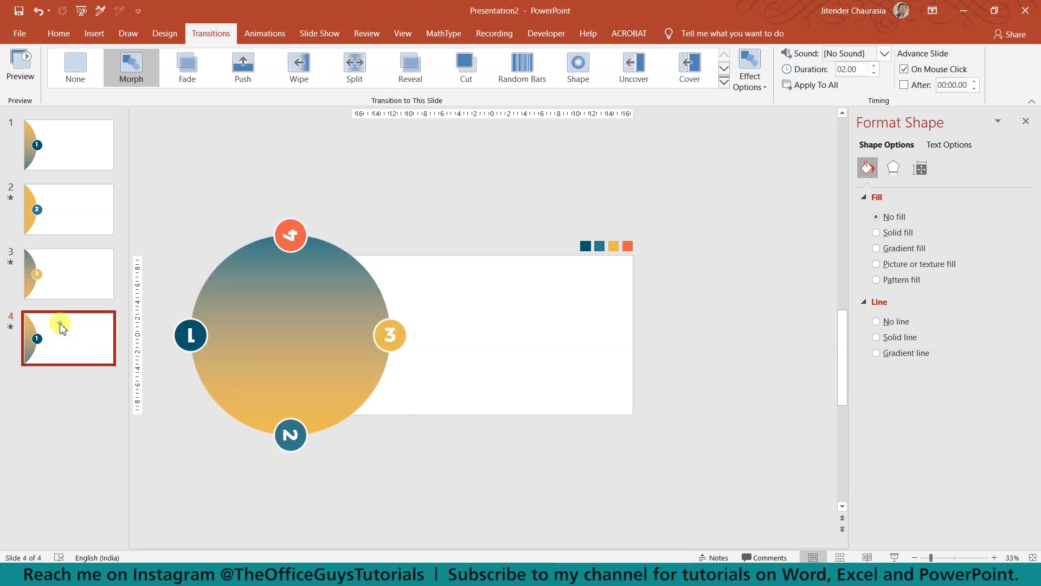
left_click(231, 289)
left_click_drag(288, 187, 195, 341)
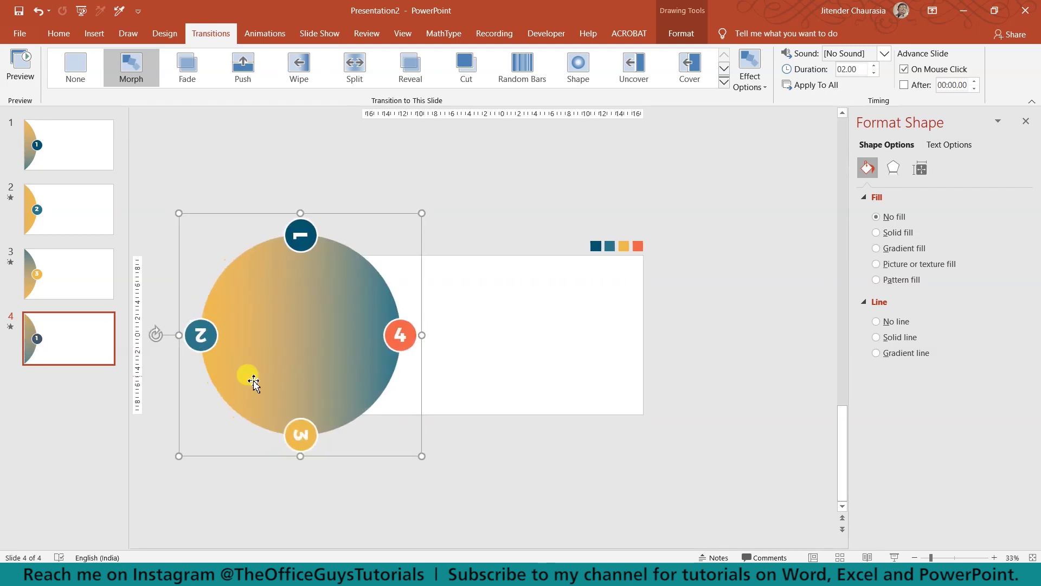
left_click(528, 456)
left_click(48, 147)
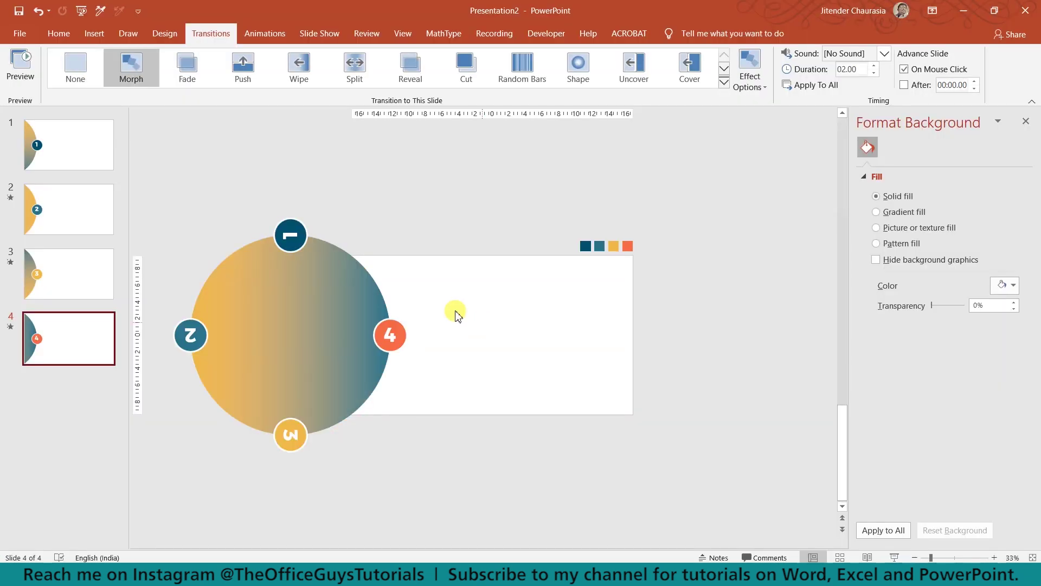
- Set the Morph duration on slides 2–4 to 01.00 and preview the transition
left_click(883, 530)
left_click(52, 133)
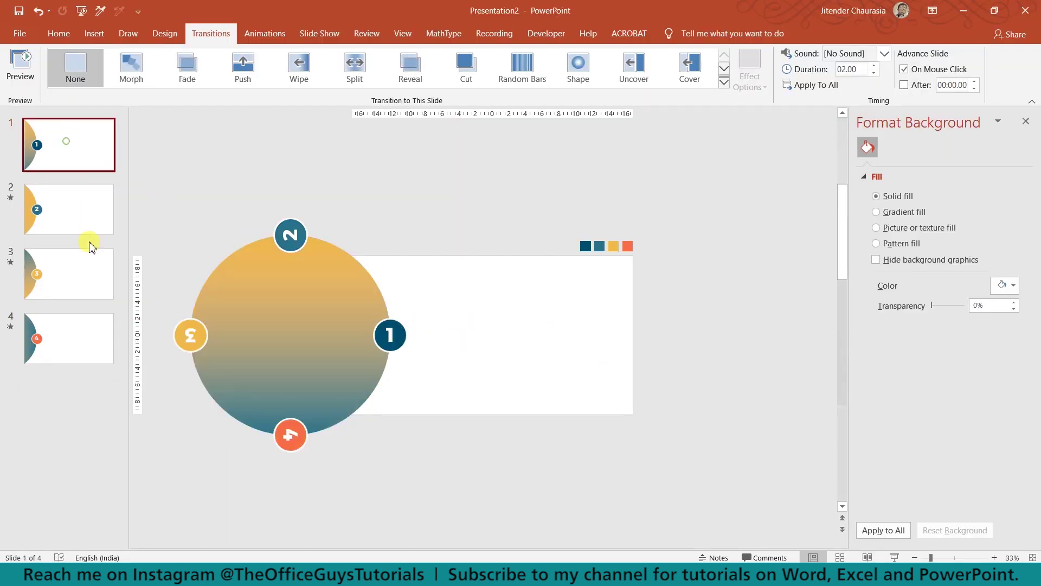
left_click(74, 215)
left_click(83, 337, "shift")
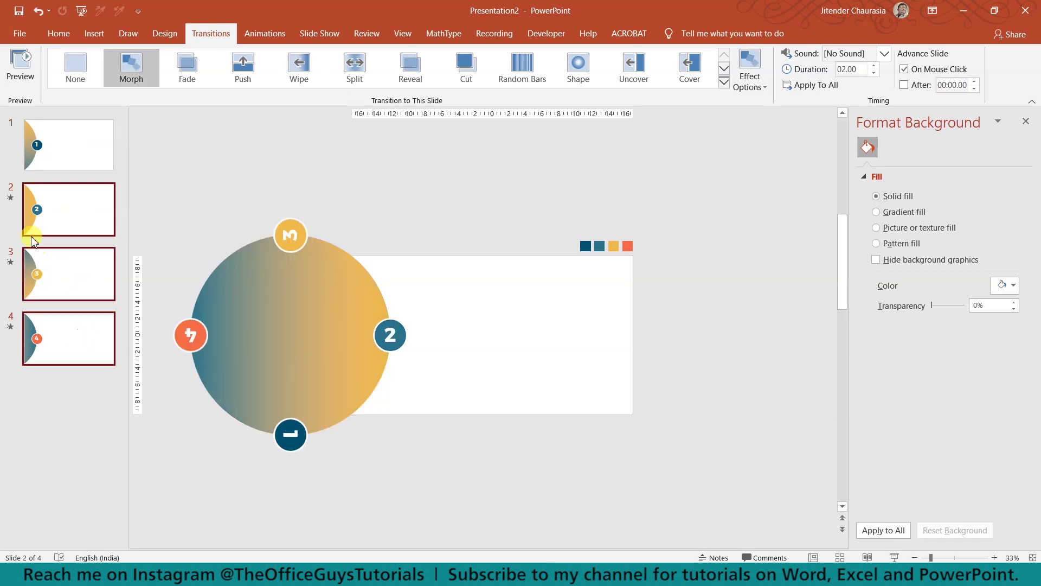
left_click(10, 198)
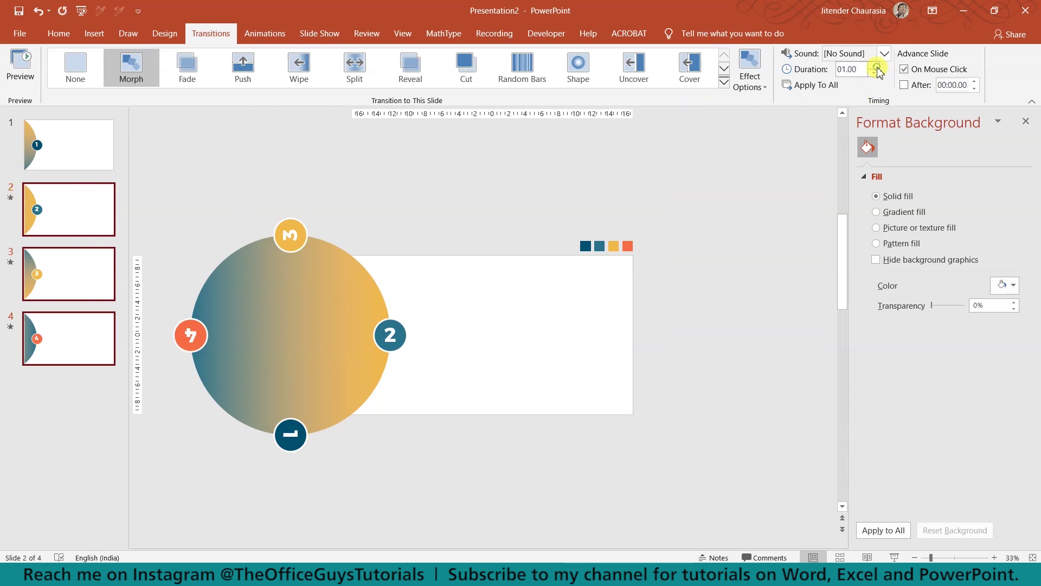
left_click(37, 155)
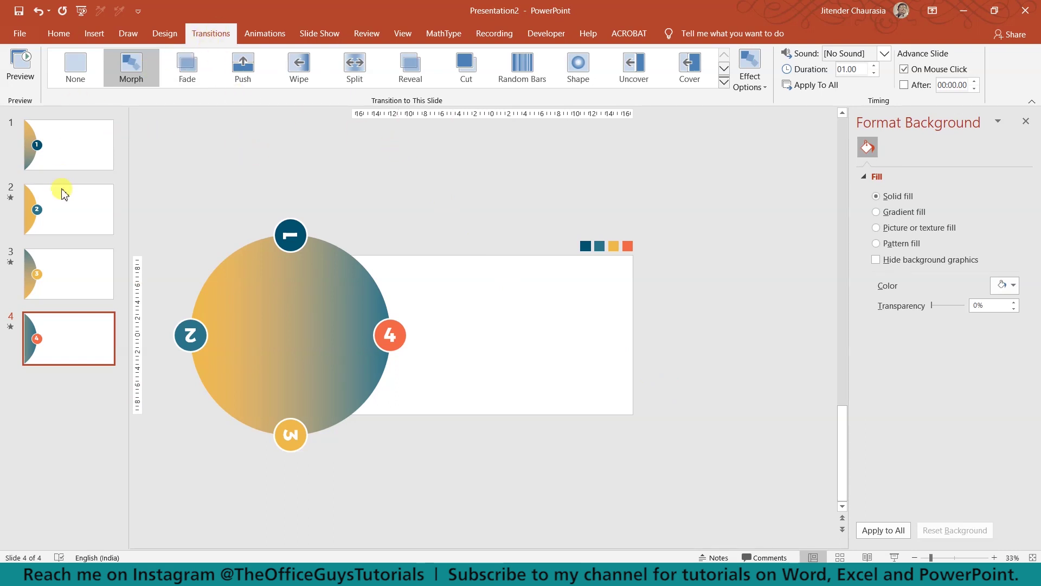
- Set the transition on slides 2–4 to None
left_click(44, 202)
left_click(48, 330, "shift")
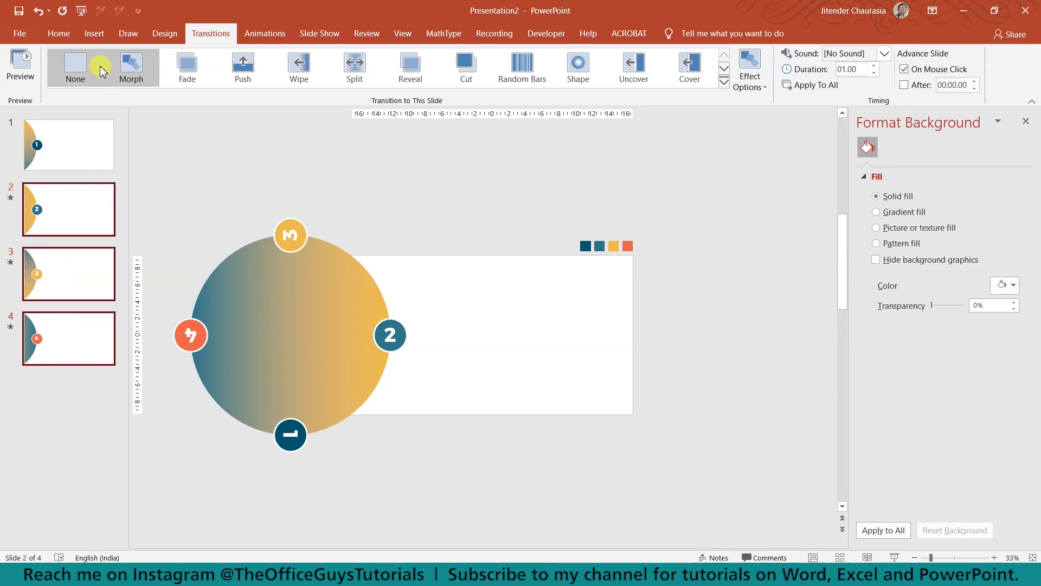
left_click(87, 76)
left_click(88, 135)
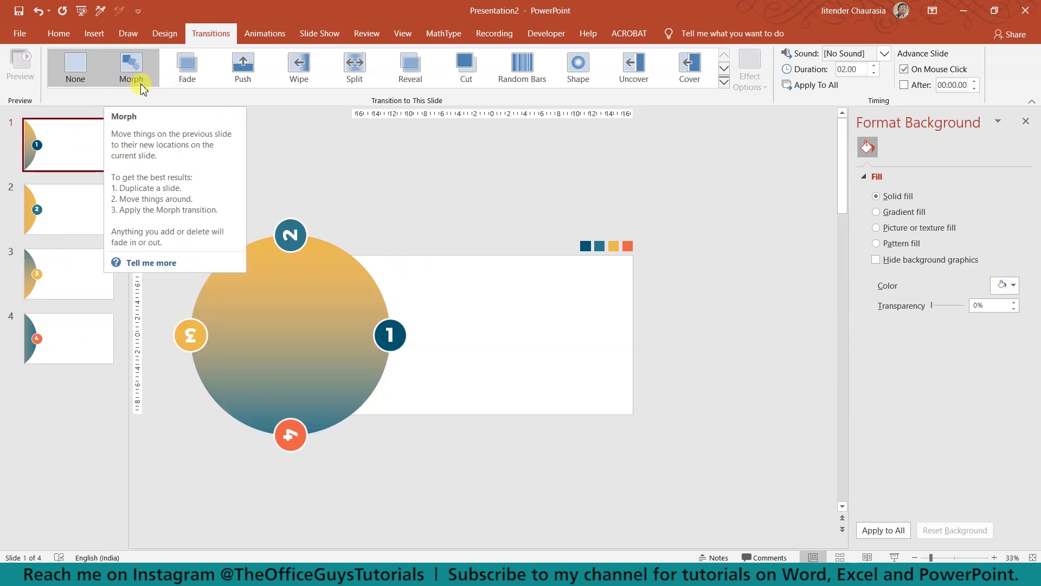
- Give slide 1's circle graphic a Spin animation limited to a quarter turn
left_click(272, 36)
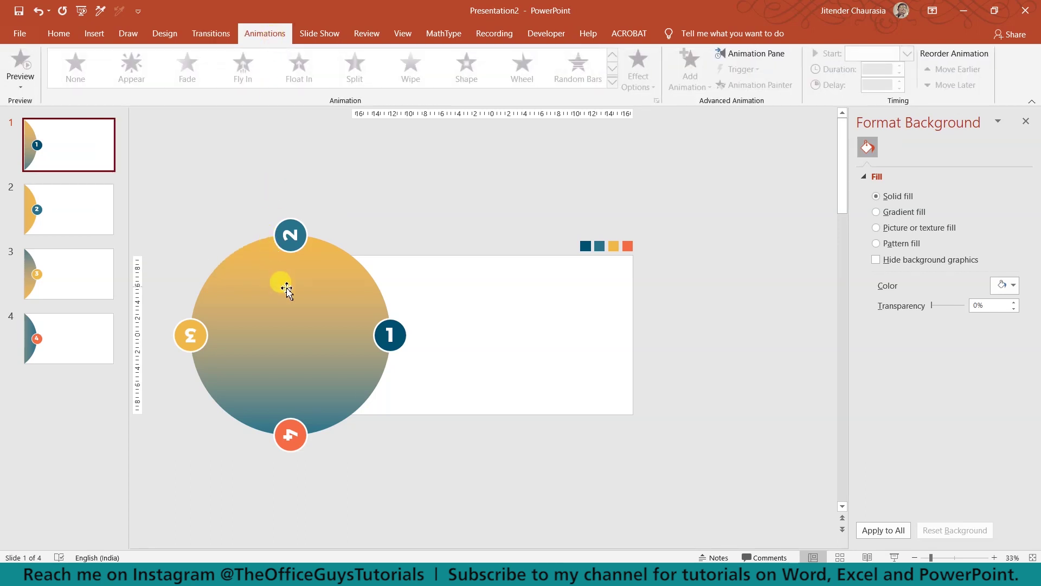
left_click(281, 282)
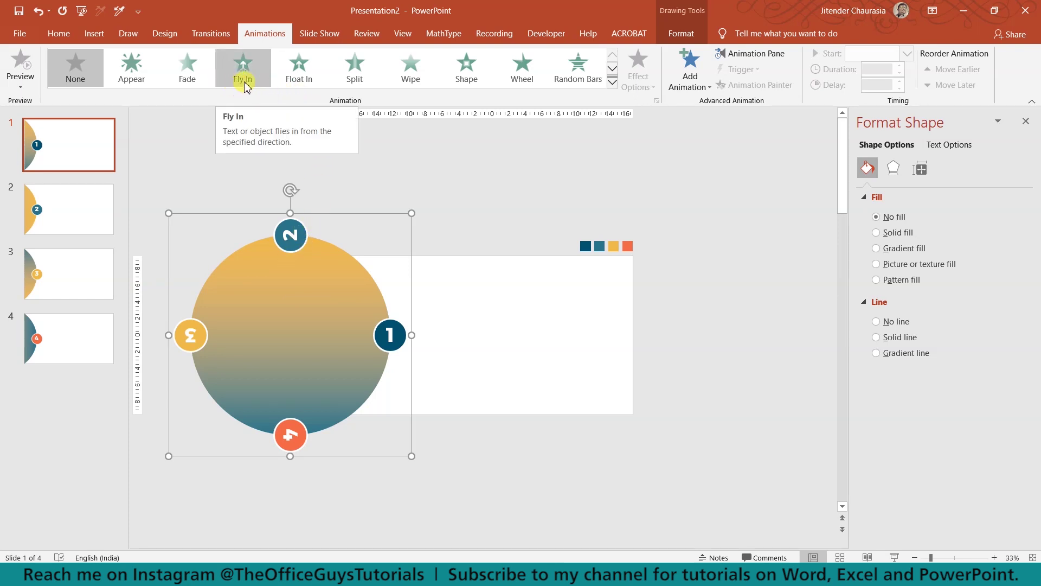
left_click(614, 82)
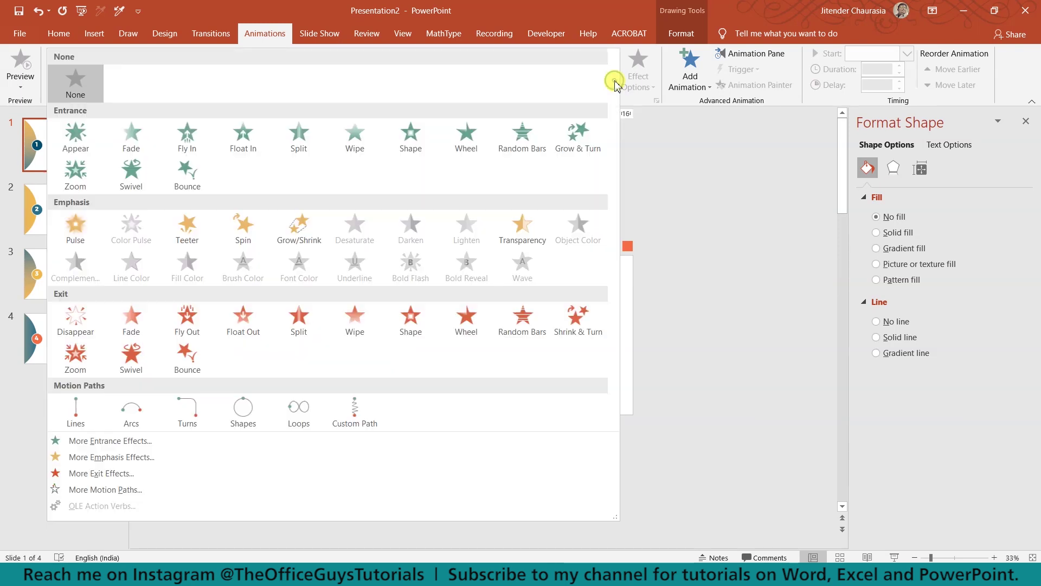
left_click(242, 225)
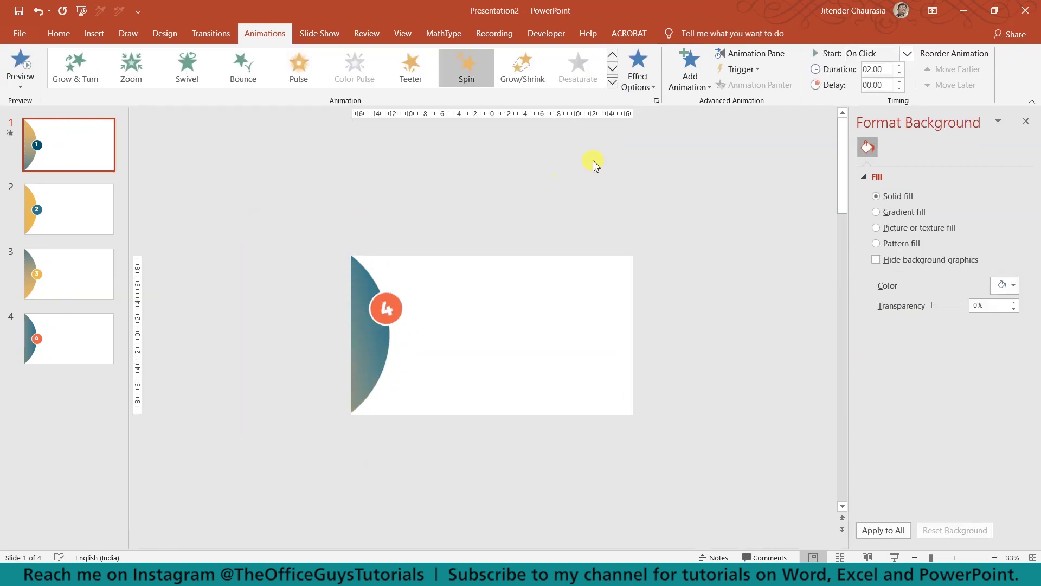
left_click(651, 95)
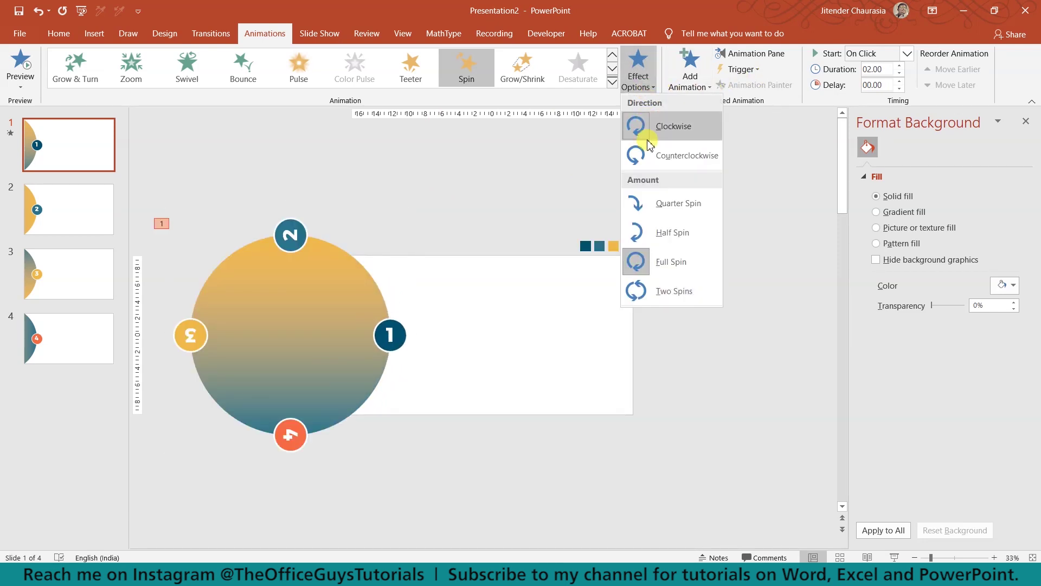
left_click(660, 204)
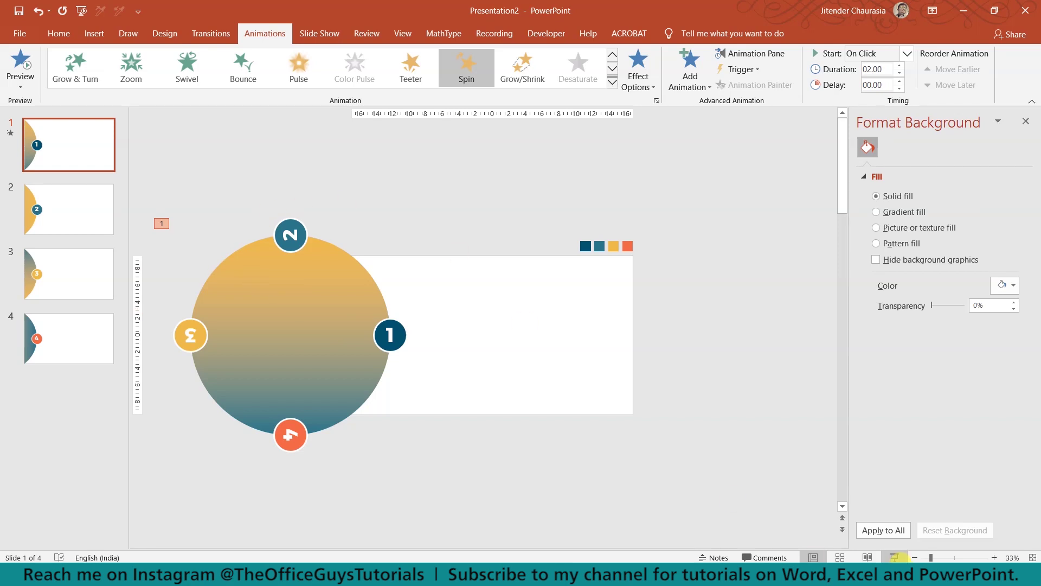
- Hide slides 2, 3 and 4 from the thumbnail context menu, then return to slide 1
left_click(38, 209)
left_click(70, 341, "shift")
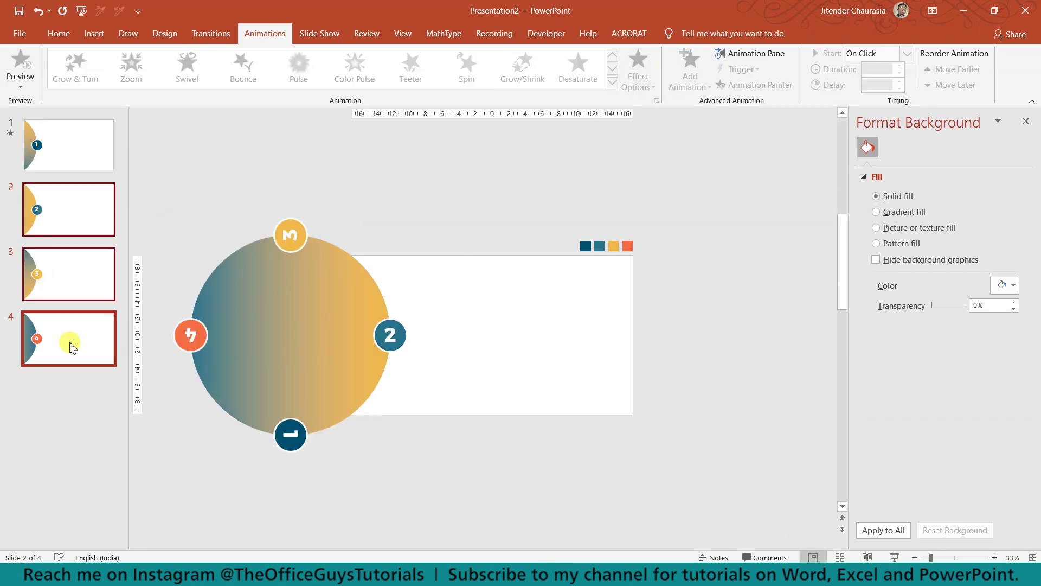
right_click(69, 341)
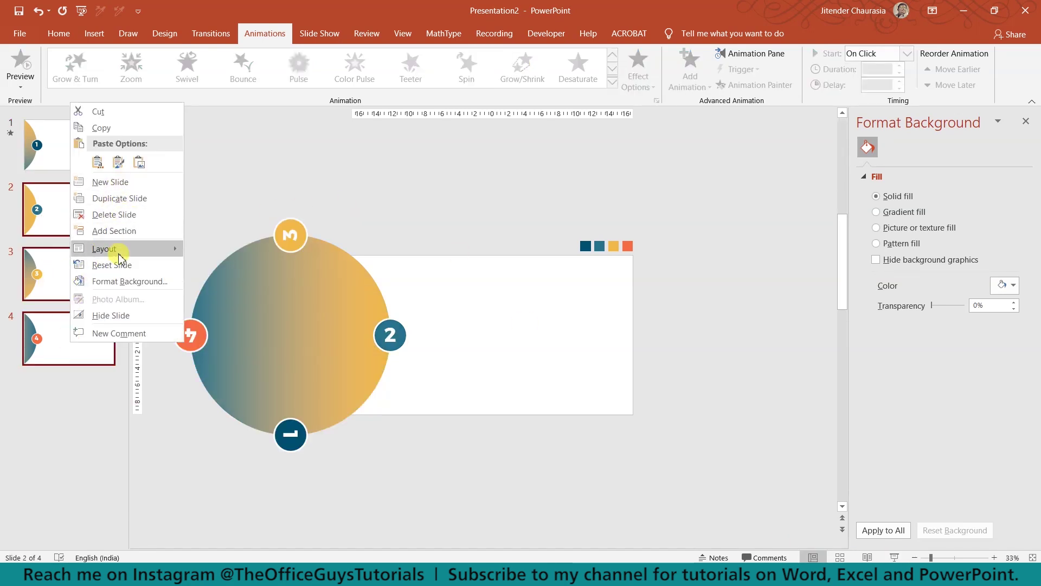
left_click(114, 315)
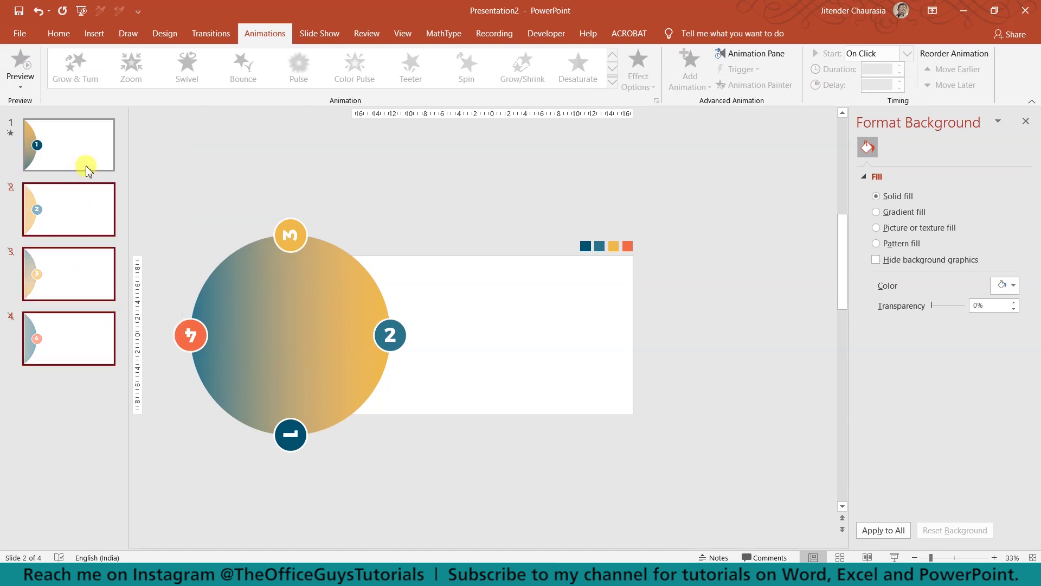
left_click(56, 166)
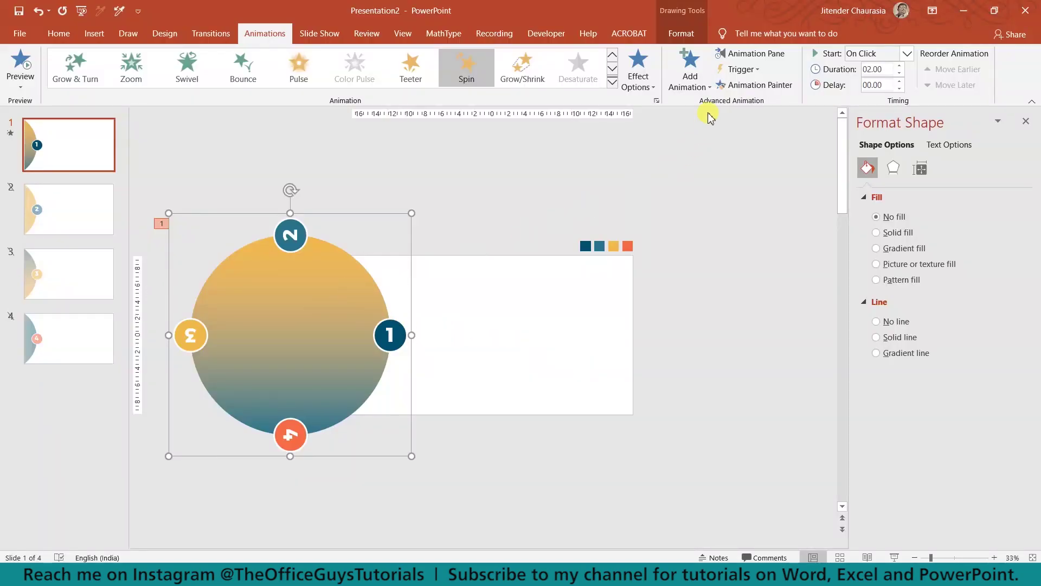
- Stack a second and third Quarter Spin animation on slide 1's circle graphic
left_click(705, 88)
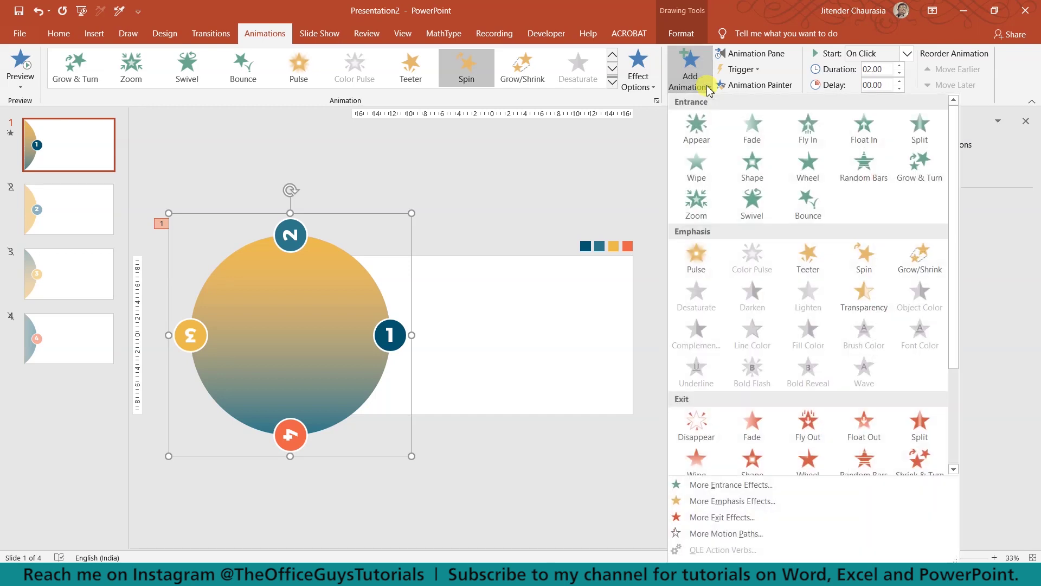
left_click(861, 273)
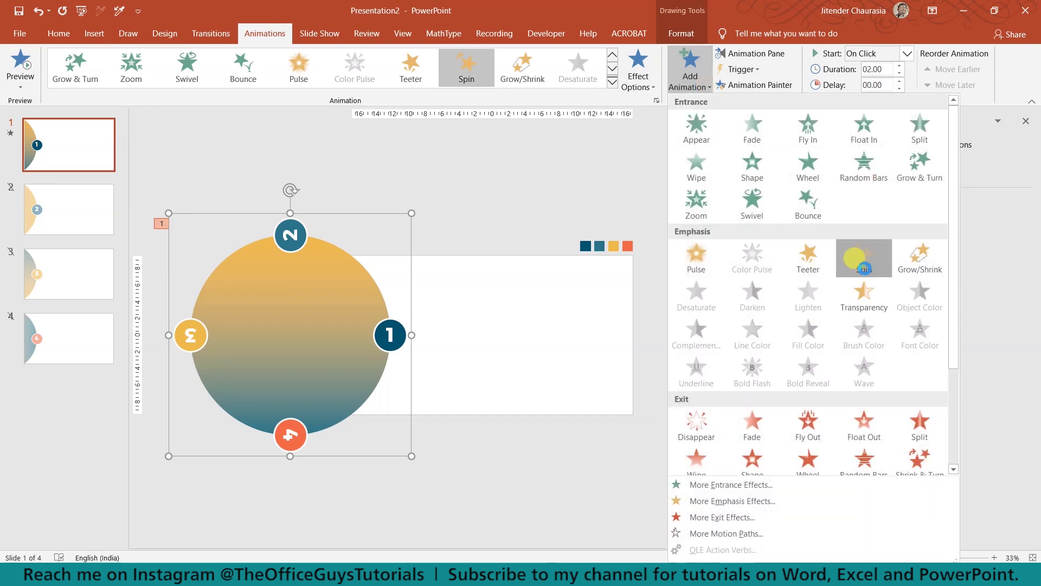
left_click(642, 81)
left_click(668, 210)
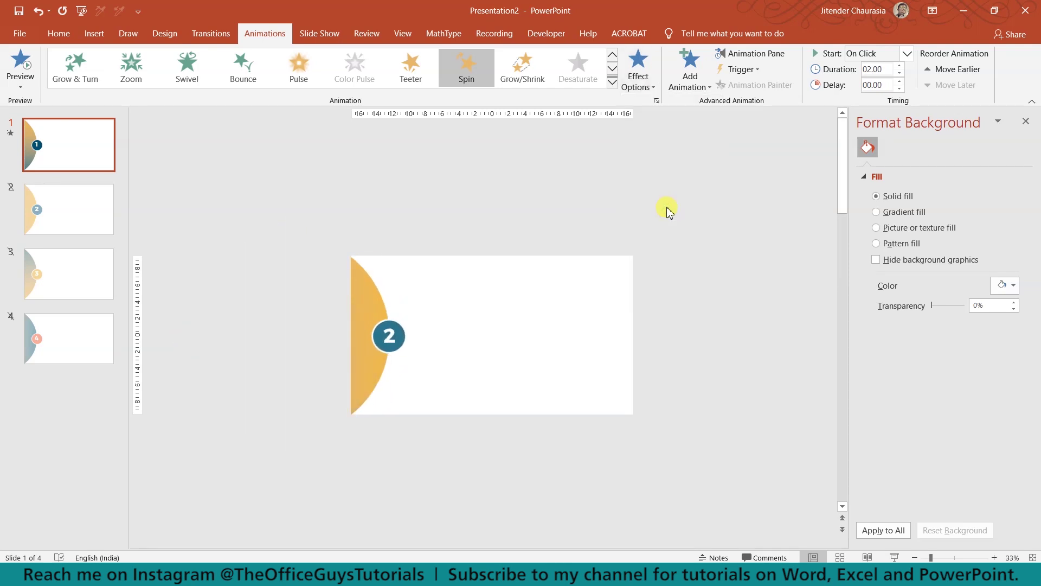
left_click(684, 79)
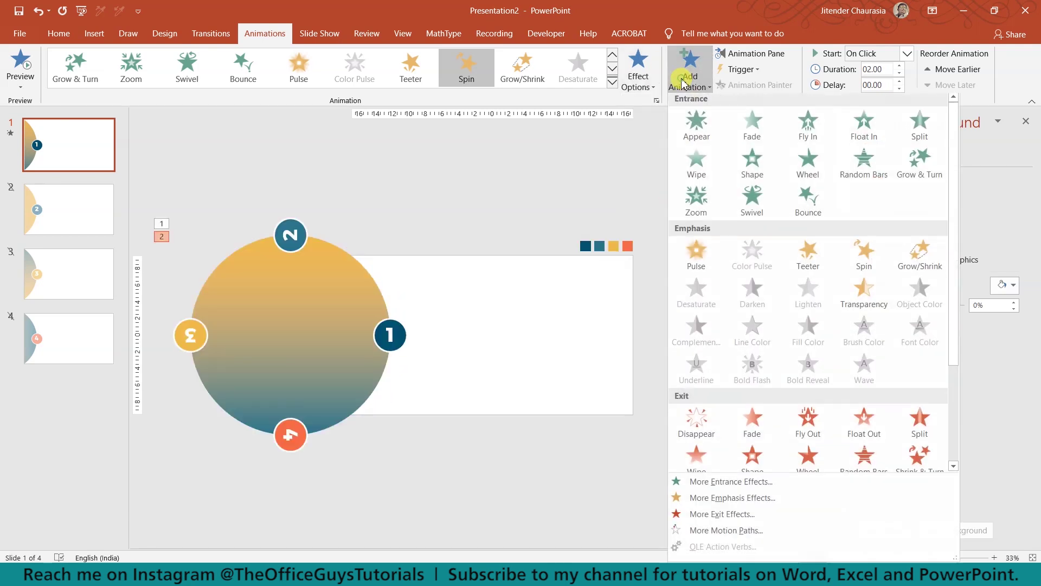
left_click(862, 260)
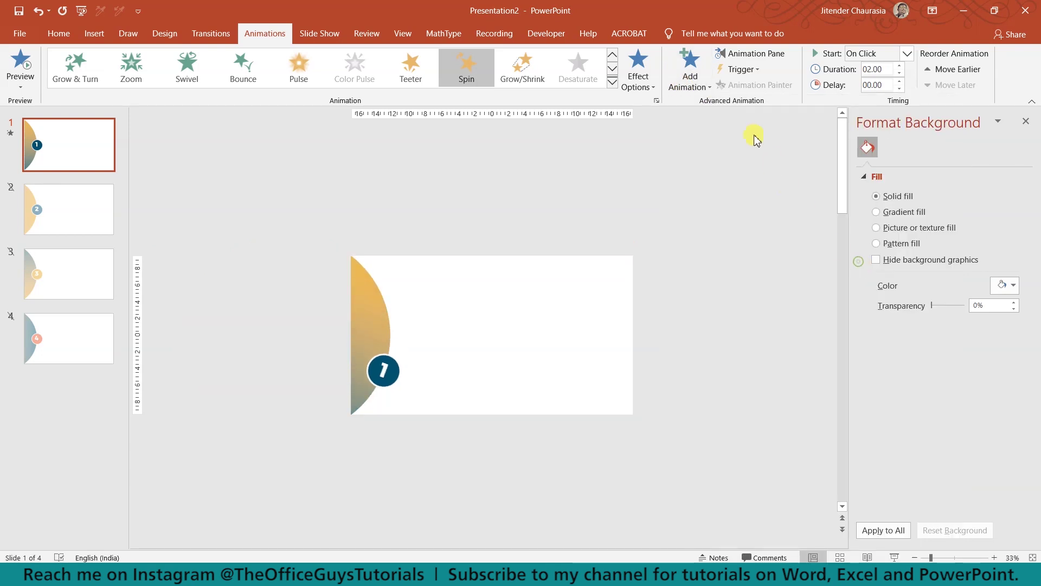
left_click(632, 80)
left_click(658, 201)
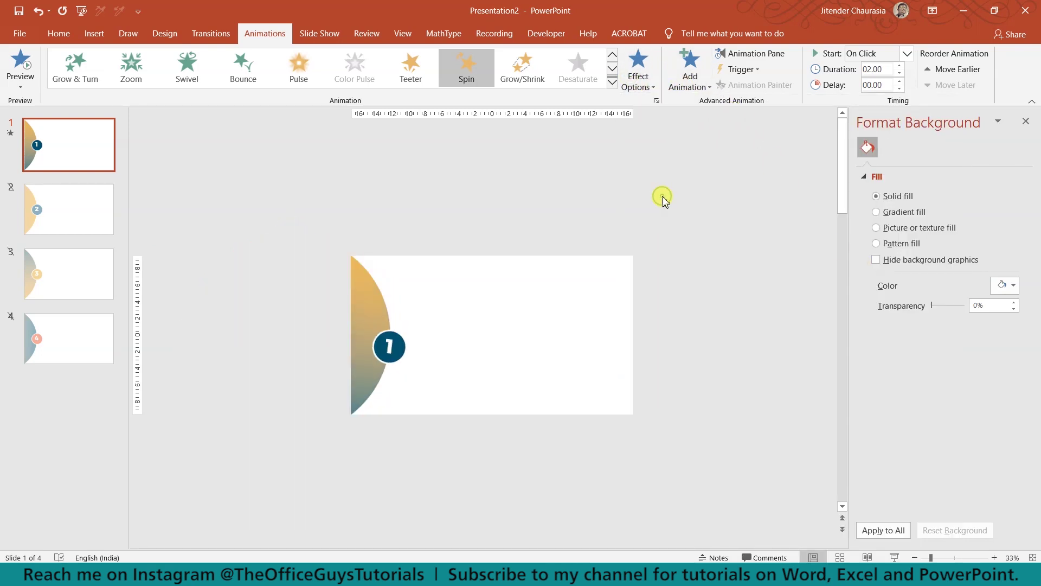